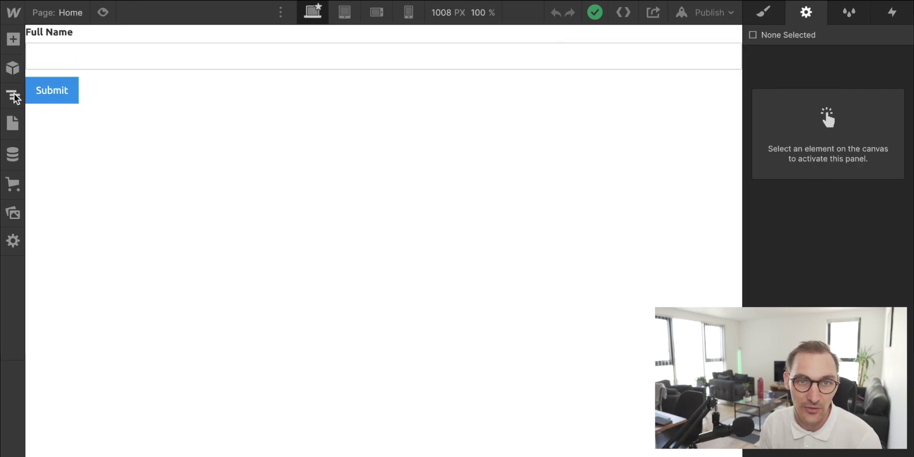
# Step: Select the Form Block from the Navigator to show its settings
pyautogui.click(43, 56)
pyautogui.click(13, 95)
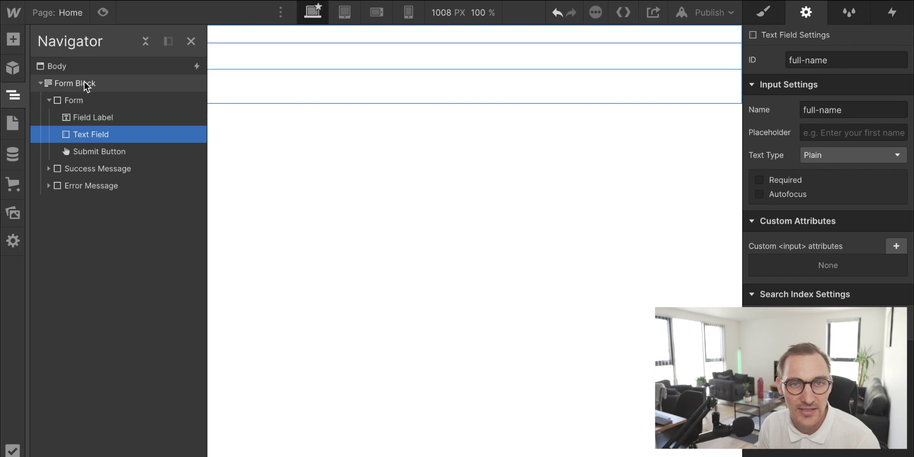
pyautogui.click(84, 82)
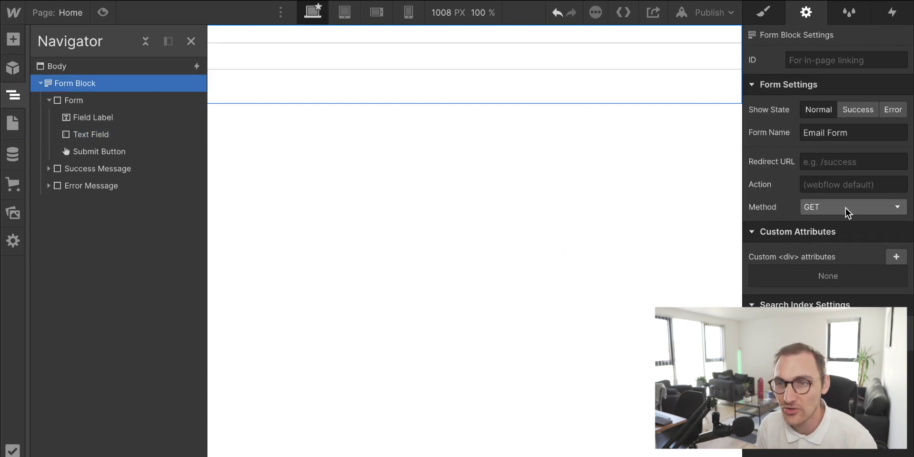
# Step: Preview the form's Success and Error states, return to Normal, and highlight the Email Form name
pyautogui.click(860, 108)
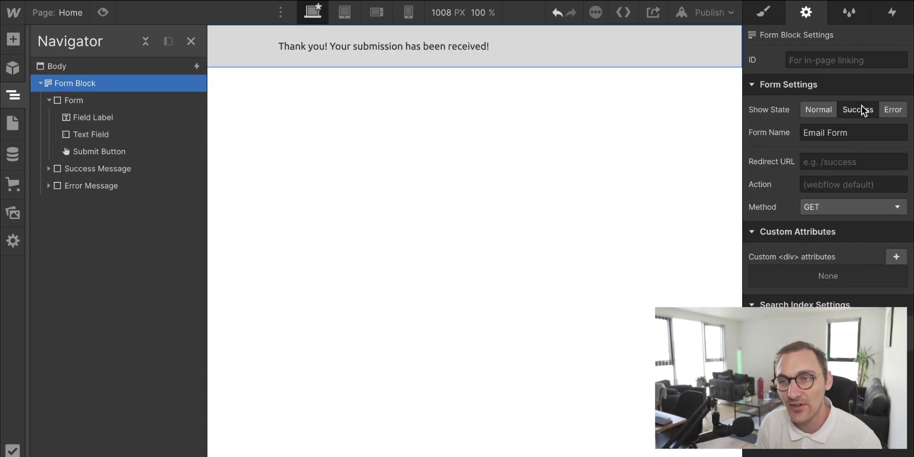
pyautogui.click(896, 110)
pyautogui.click(852, 110)
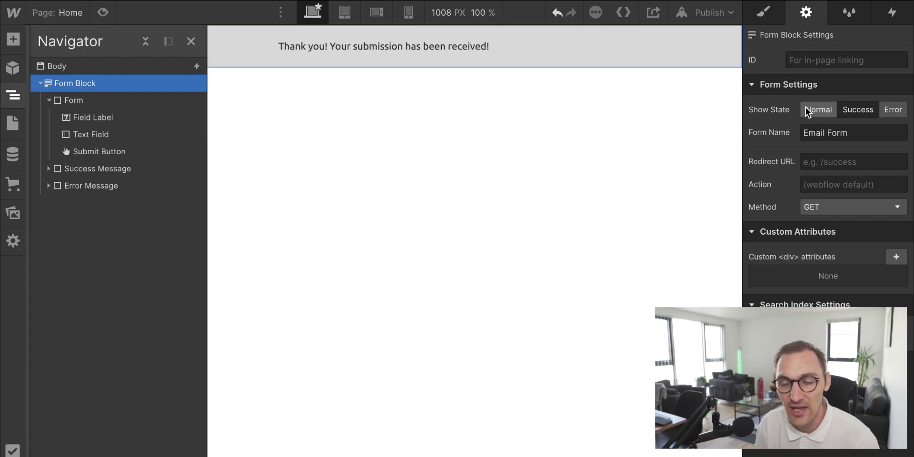
pyautogui.click(809, 109)
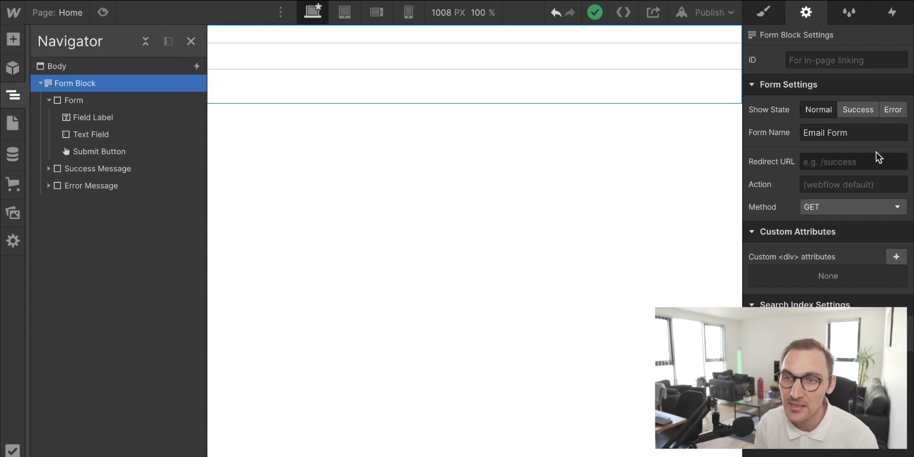
pyautogui.moveTo(852, 133); pyautogui.dragTo(786, 128)
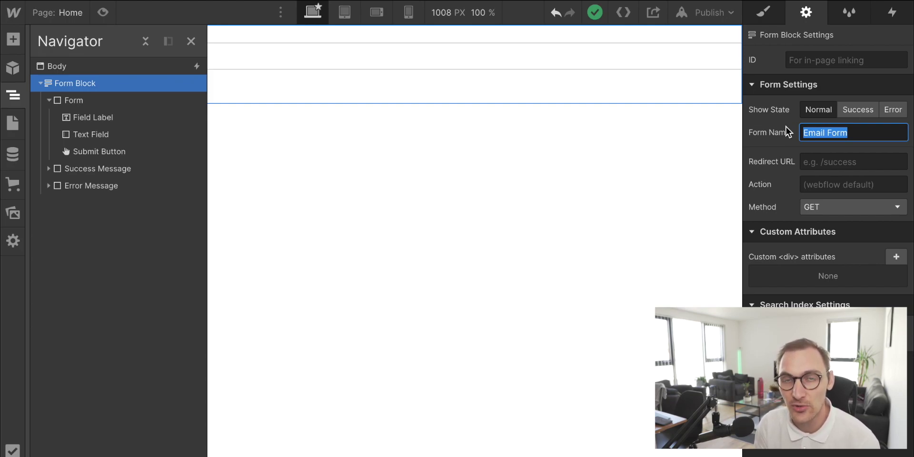
pyautogui.click(832, 164)
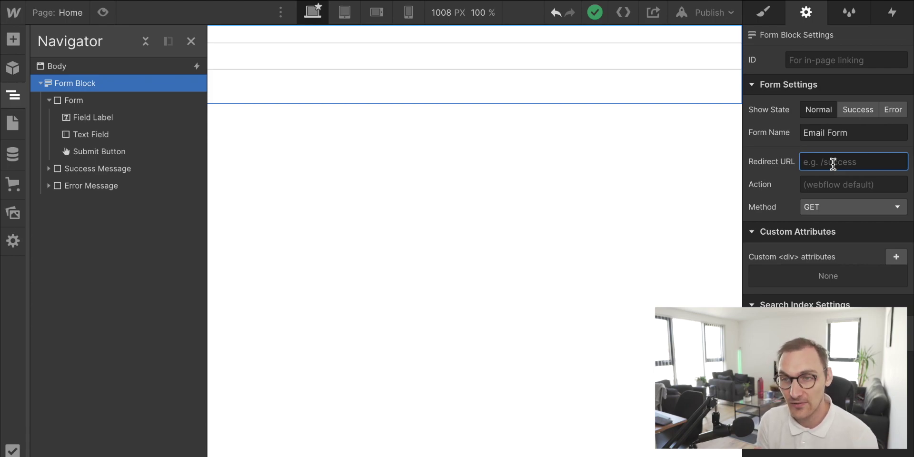
pyautogui.write('/')
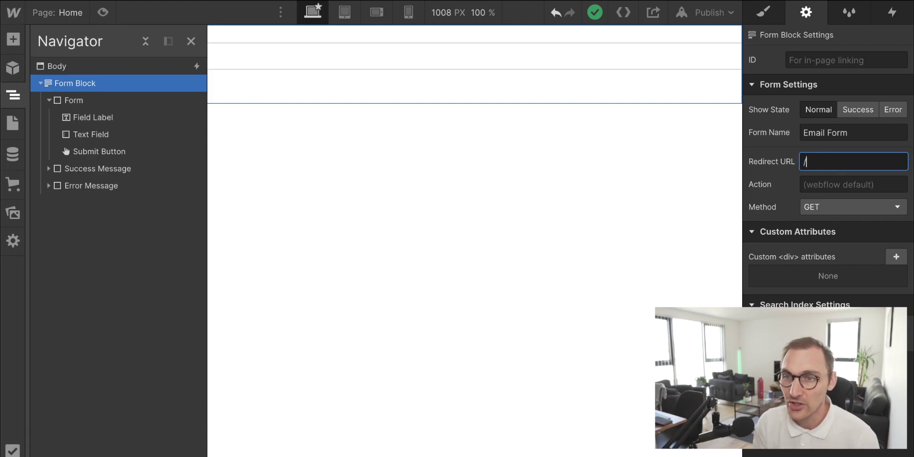
pyautogui.write('s')
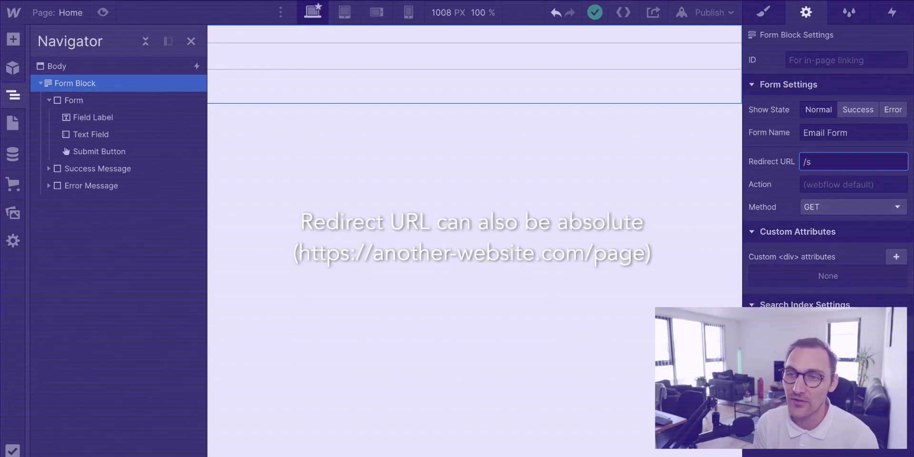
pyautogui.write('uccess')
pyautogui.hotkey('ctrl', 'a')
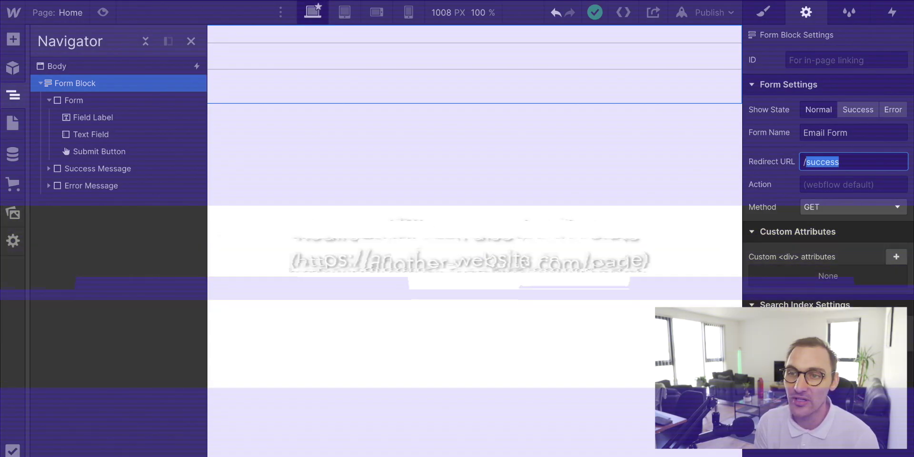
pyautogui.write('/page-')
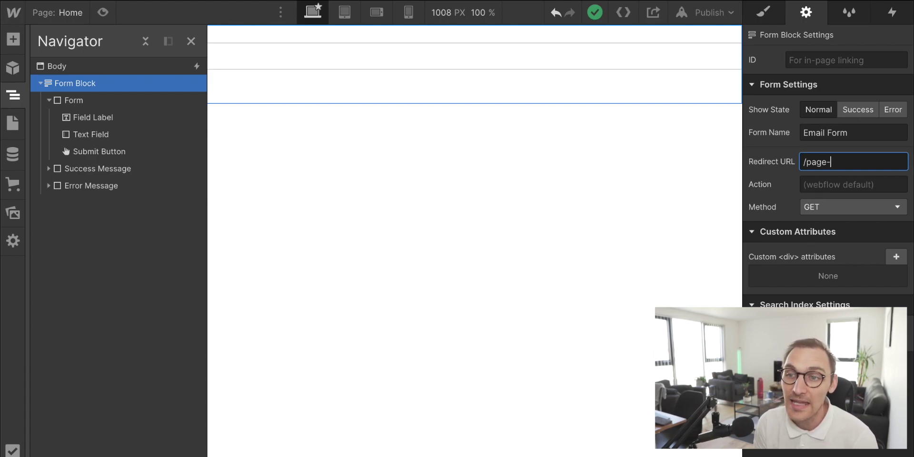
pyautogui.write('two')
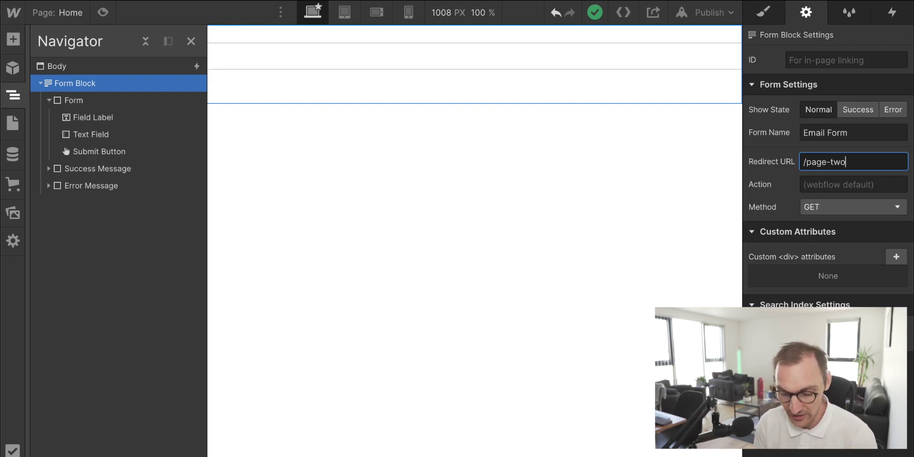
pyautogui.hotkey('ctrl', 'a')
pyautogui.press('BackSpace')
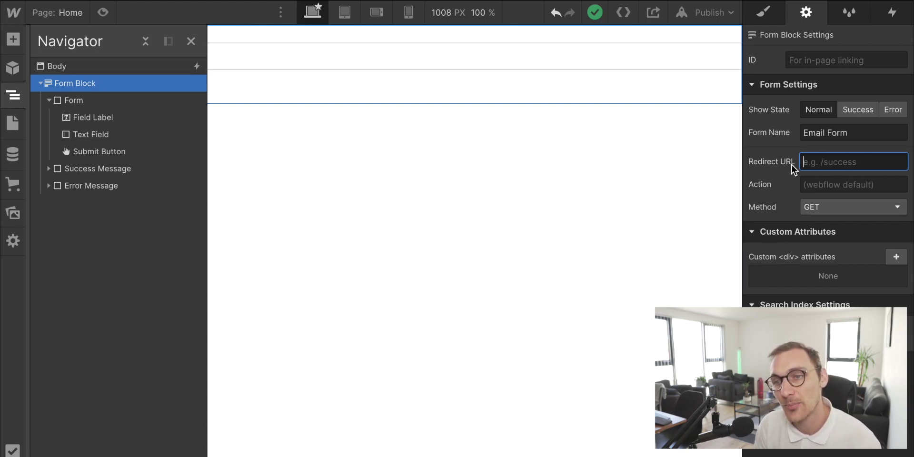
pyautogui.click(838, 185)
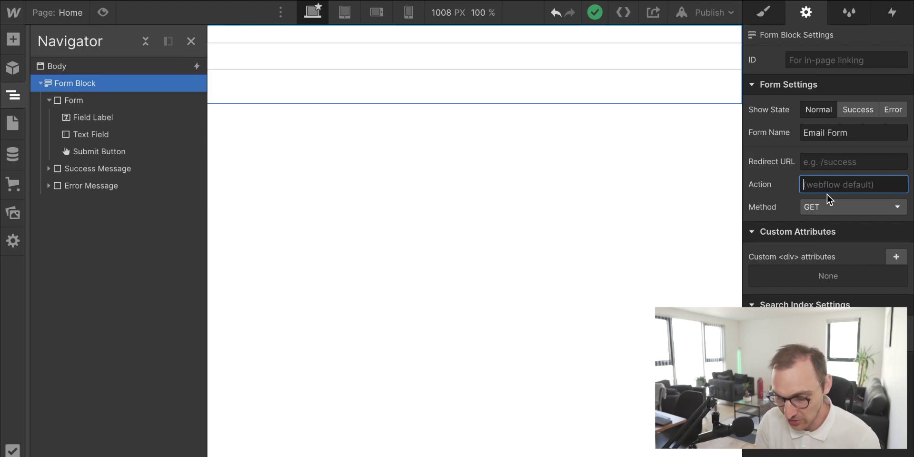
pyautogui.write('/pa')
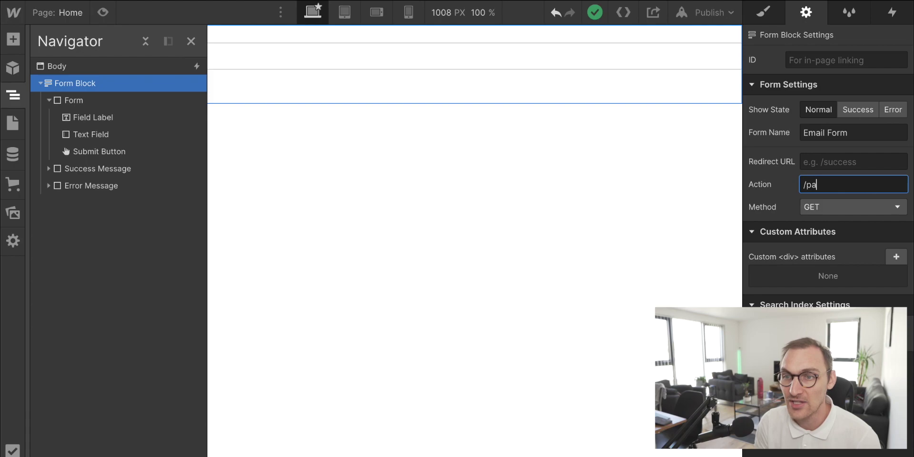
pyautogui.write('ge-two')
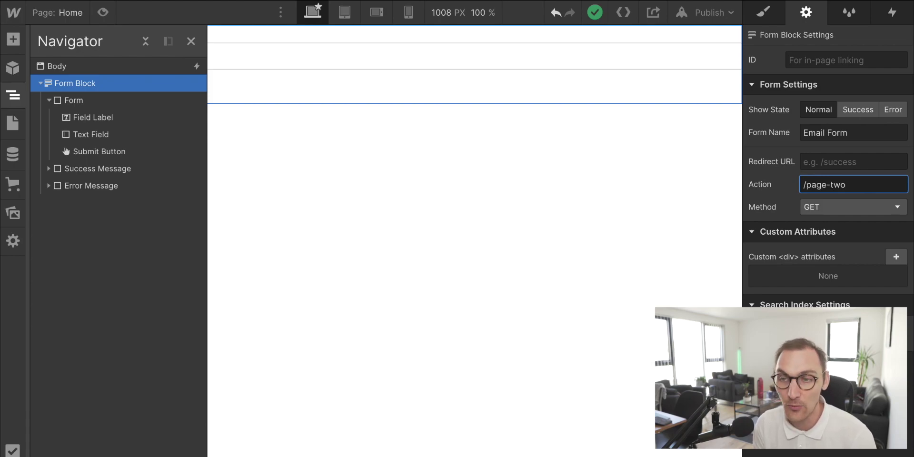
pyautogui.write('a')
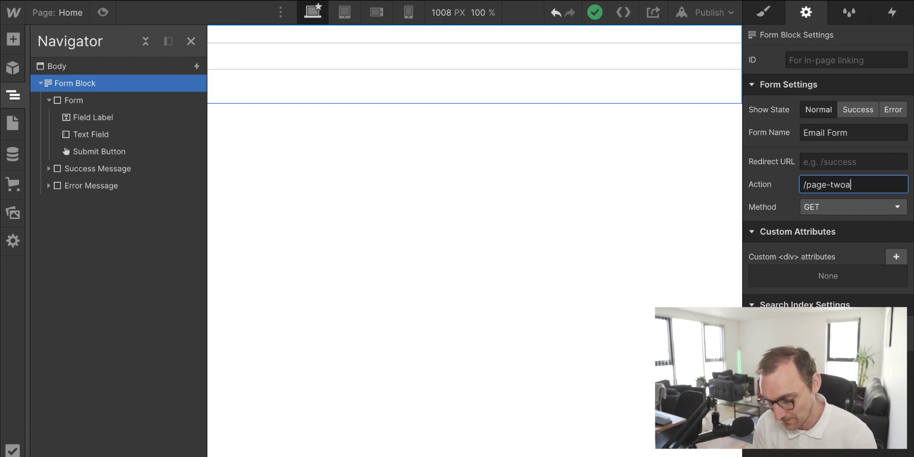
pyautogui.hotkey('ctrl', 'a')
pyautogui.press('BackSpace')
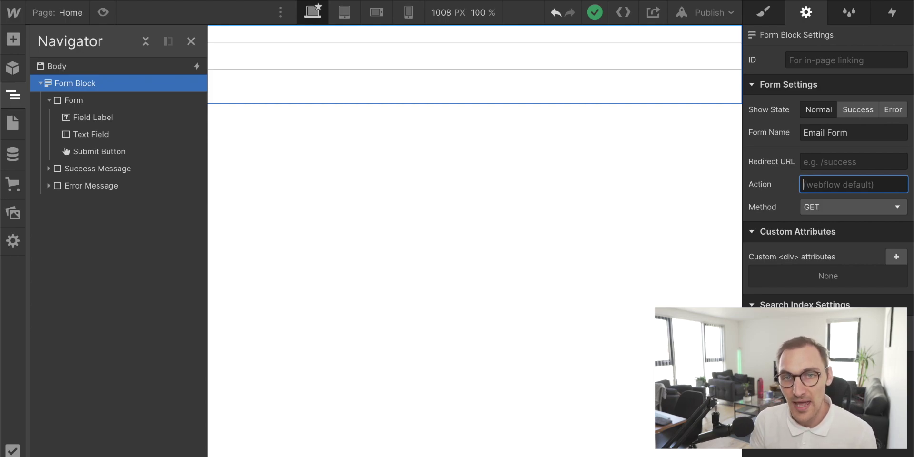
pyautogui.click(822, 204)
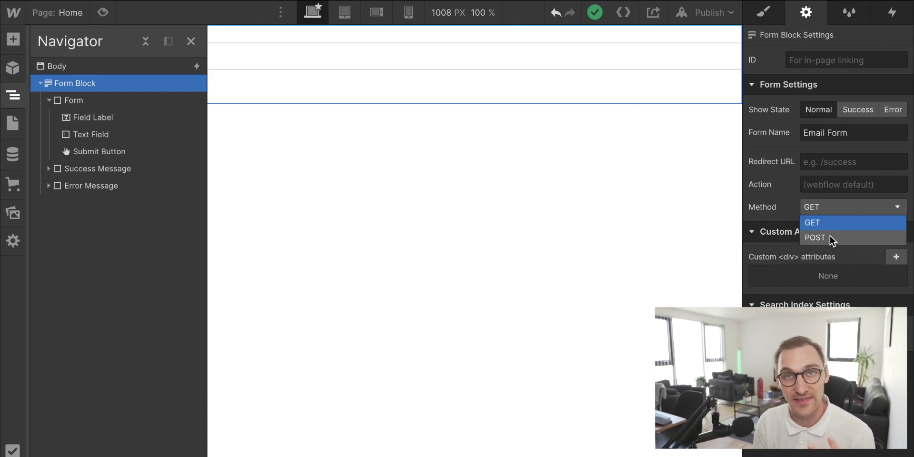
pyautogui.click(823, 222)
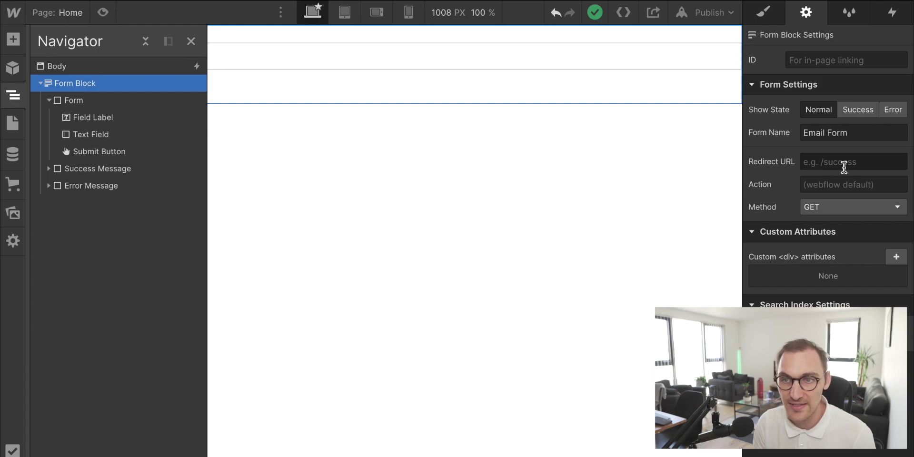
pyautogui.click(823, 184)
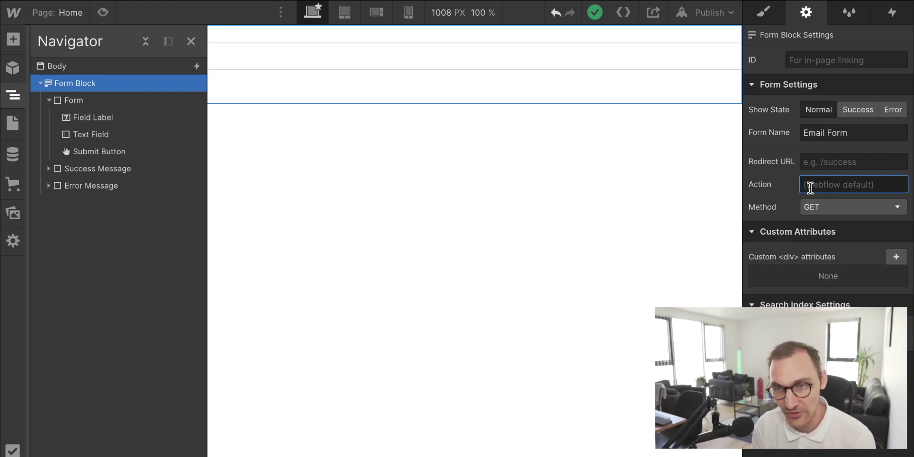
# Step: Open DevTools on the Network tab and enlarge the network panel
pyautogui.rightClick(298, 176)
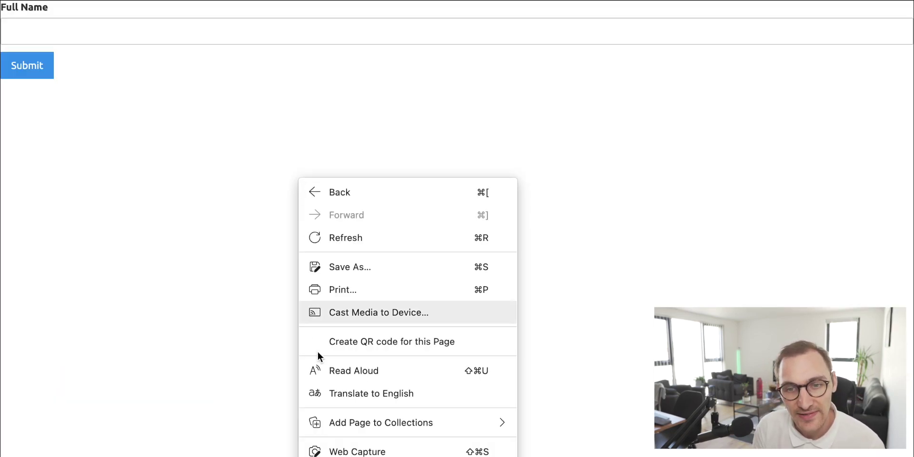
pyautogui.click(333, 455)
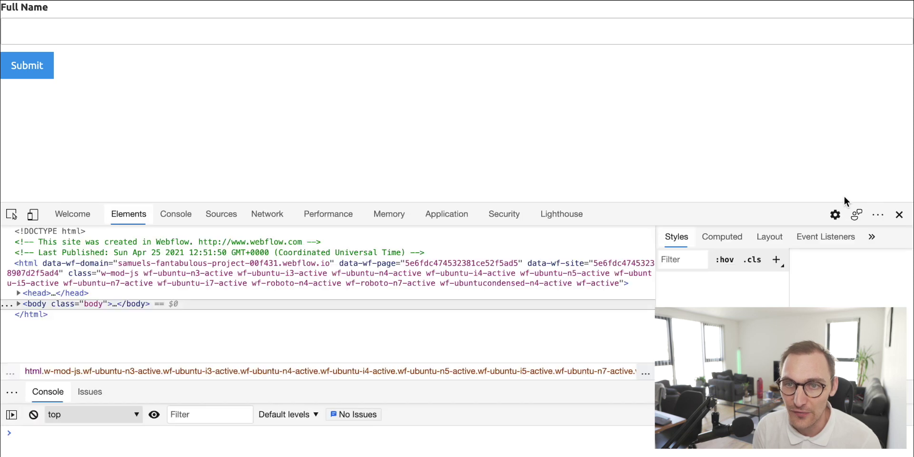
pyautogui.click(278, 223)
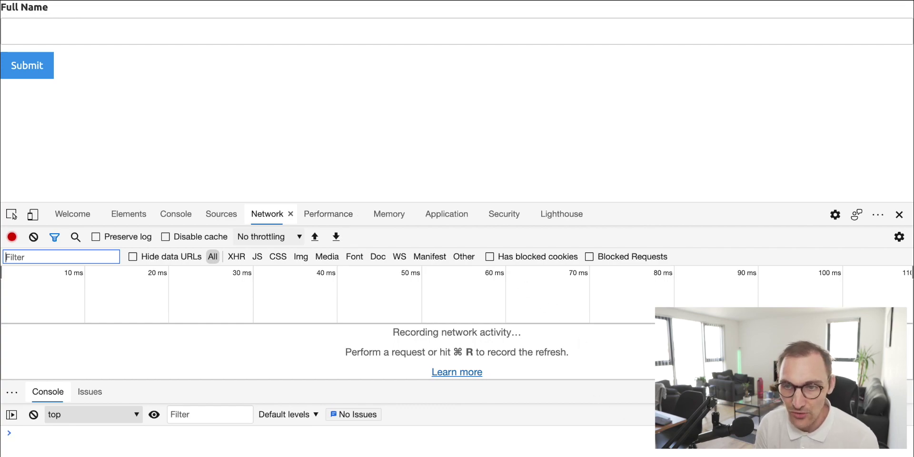
pyautogui.moveTo(334, 380); pyautogui.dragTo(334, 424)
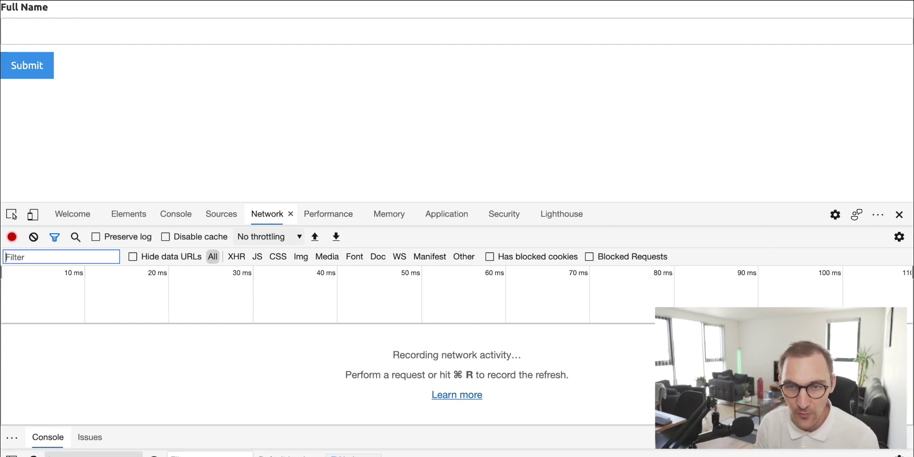
# Step: Enter a full name in the Full Name field and submit the form
pyautogui.click(165, 29)
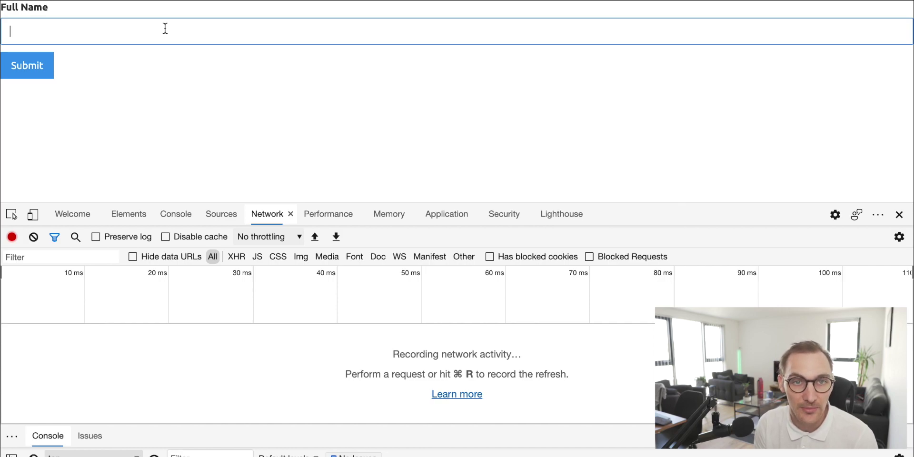
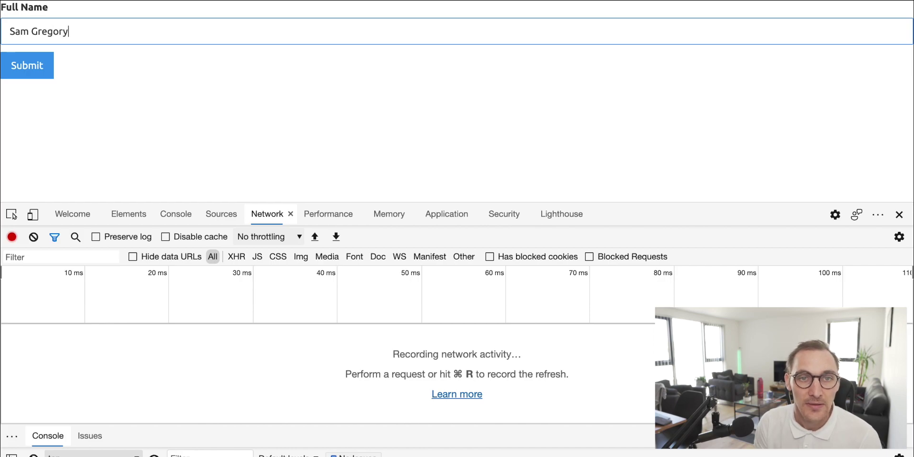
pyautogui.click(40, 69)
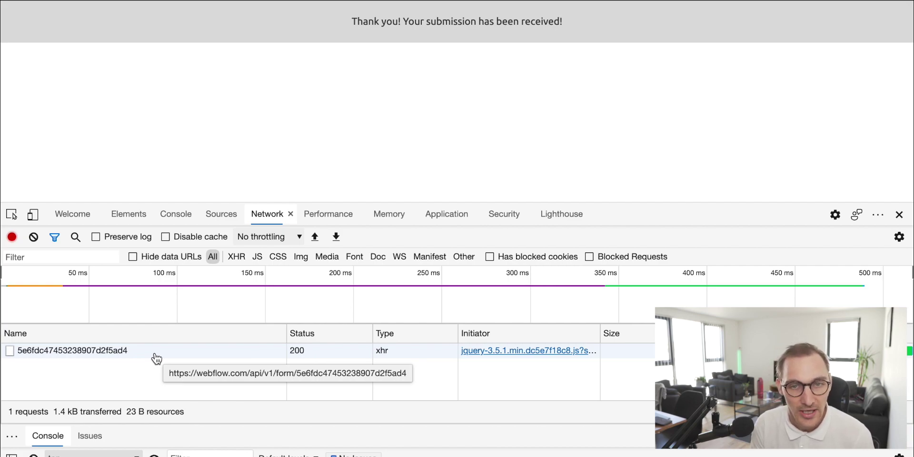
# Step: Open the submission request's details, close the console drawer, and check its status code
pyautogui.click(156, 356)
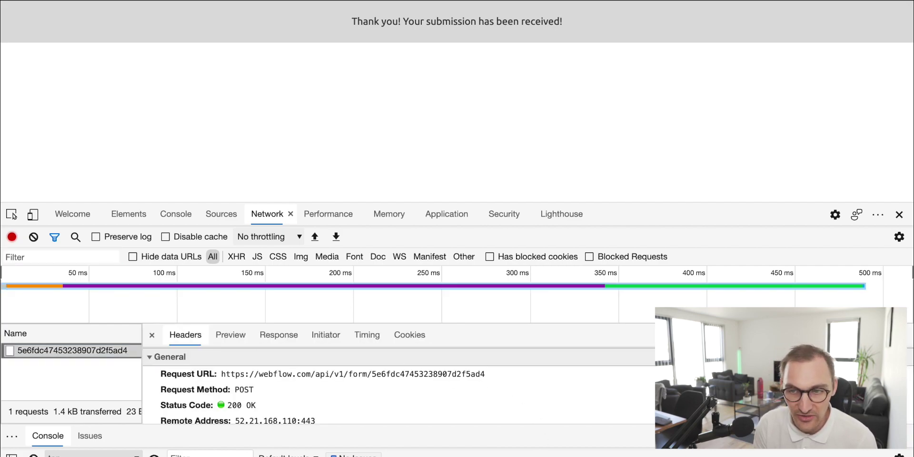
pyautogui.press('Escape')
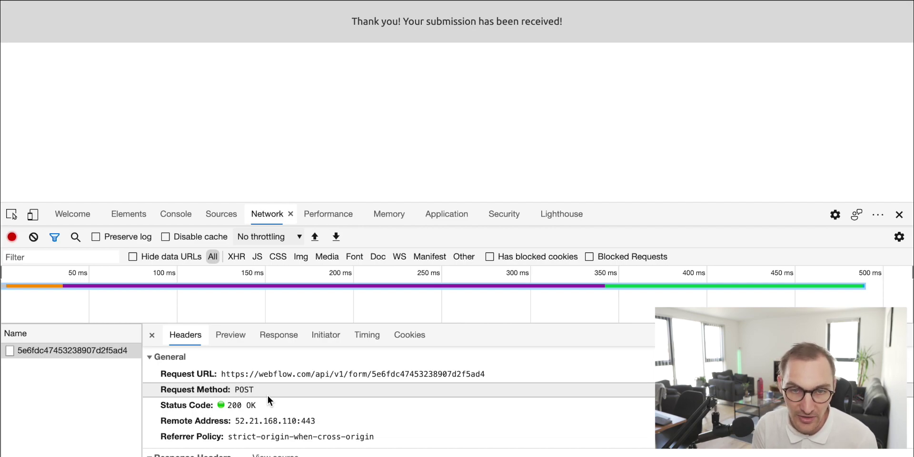
pyautogui.moveTo(228, 405); pyautogui.dragTo(330, 421)
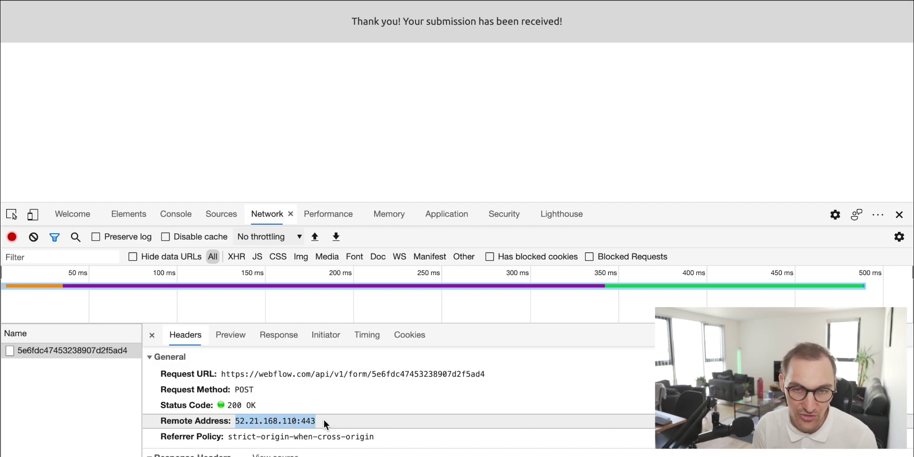
pyautogui.click(324, 421)
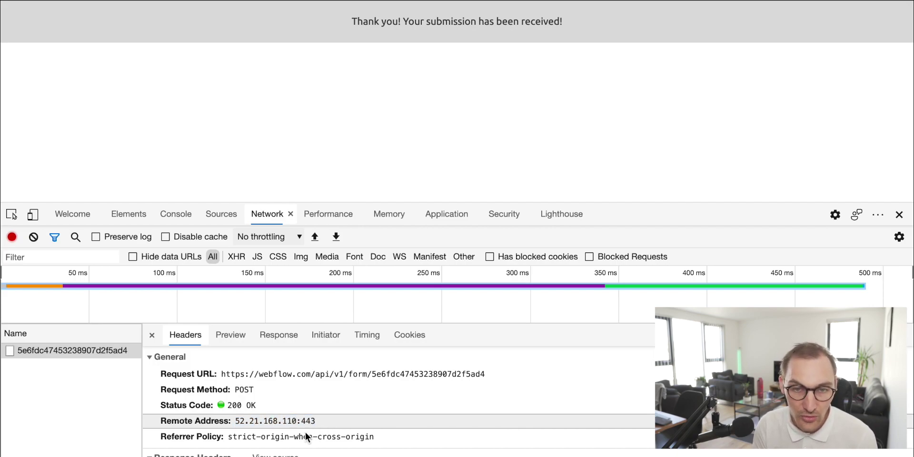
# Step: Scroll the request headers, highlighting Content-Type, Host and Referer, down to Form Data
pyautogui.scroll(-2, 245, 443)
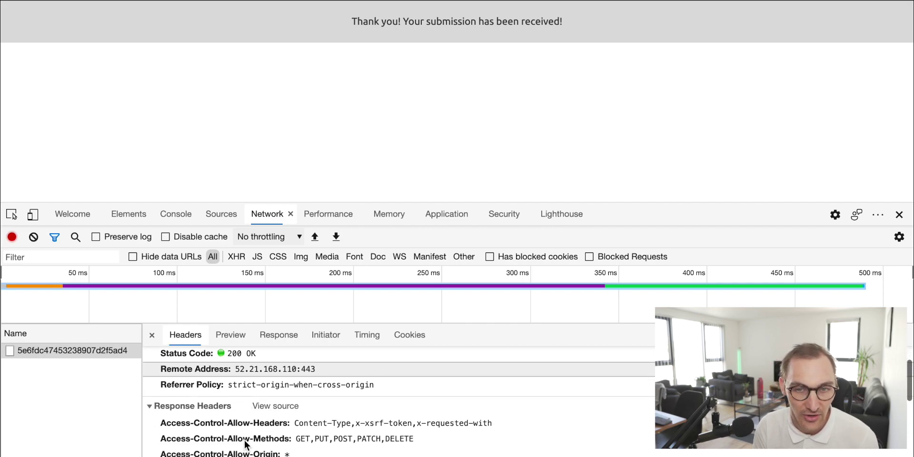
pyautogui.scroll(-1, 246, 444)
pyautogui.scroll(-1, 245, 444)
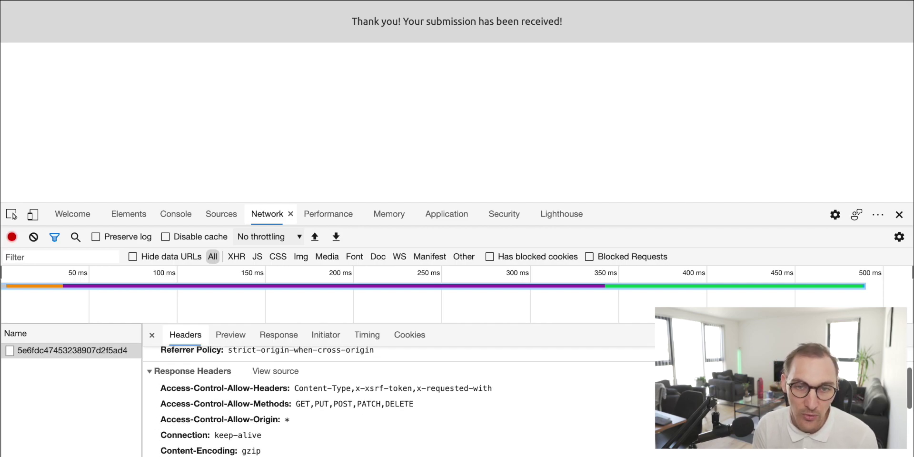
pyautogui.scroll(-1, 245, 428)
pyautogui.scroll(1, 205, 415)
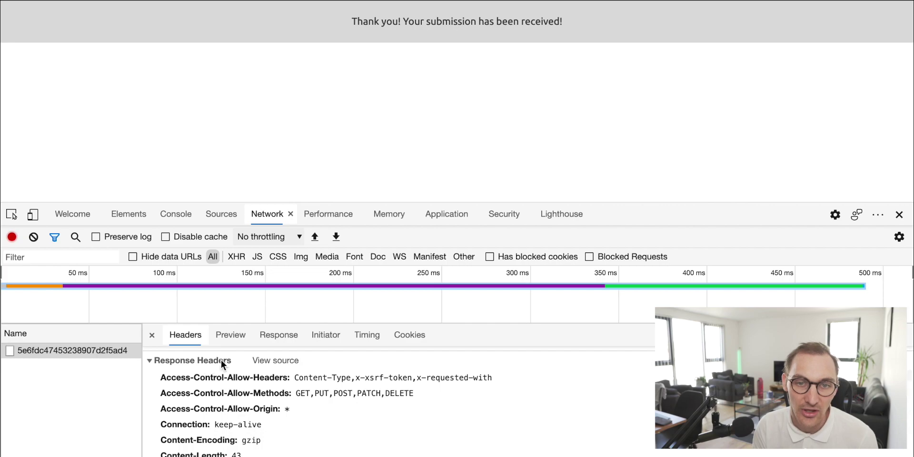
pyautogui.scroll(-5, 215, 423)
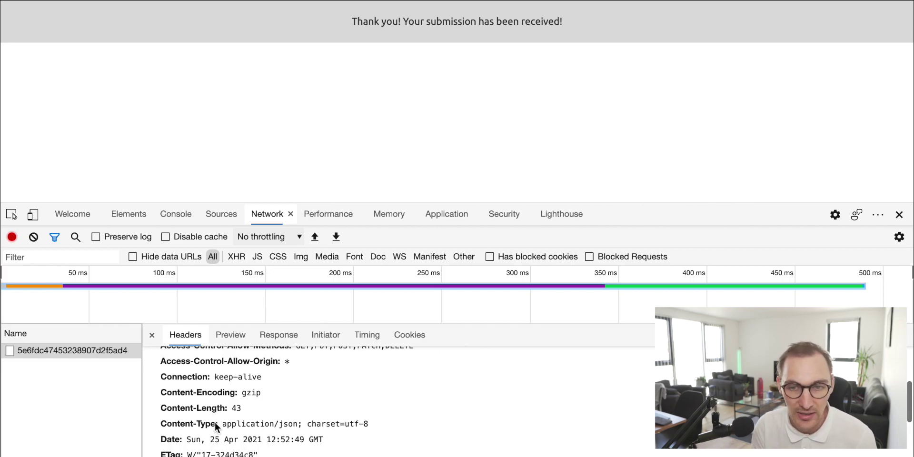
pyautogui.scroll(-2, 215, 425)
pyautogui.scroll(1, 215, 425)
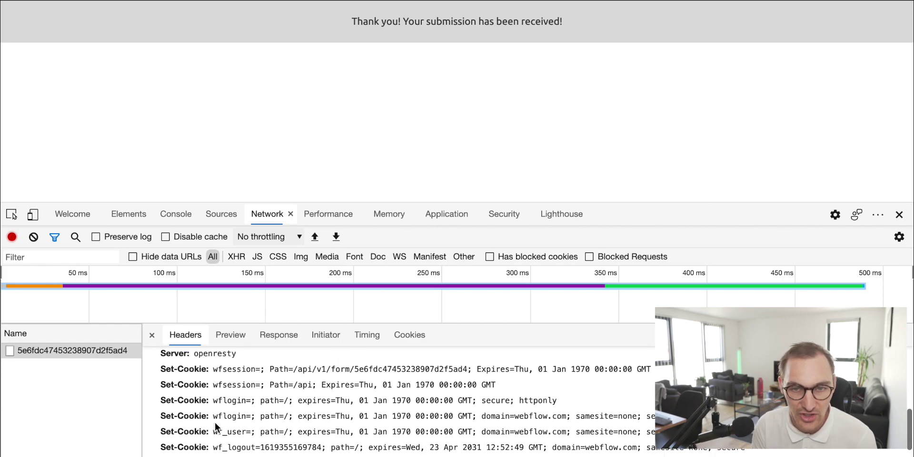
pyautogui.scroll(-4, 215, 422)
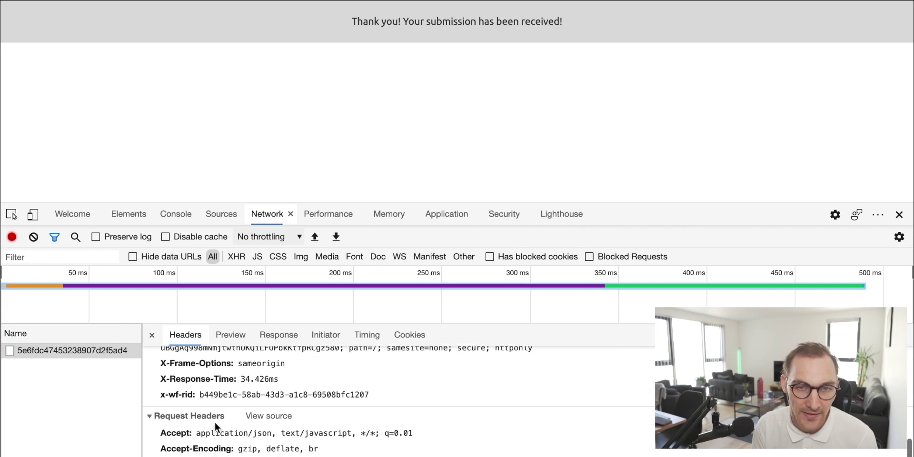
pyautogui.scroll(-1, 162, 383)
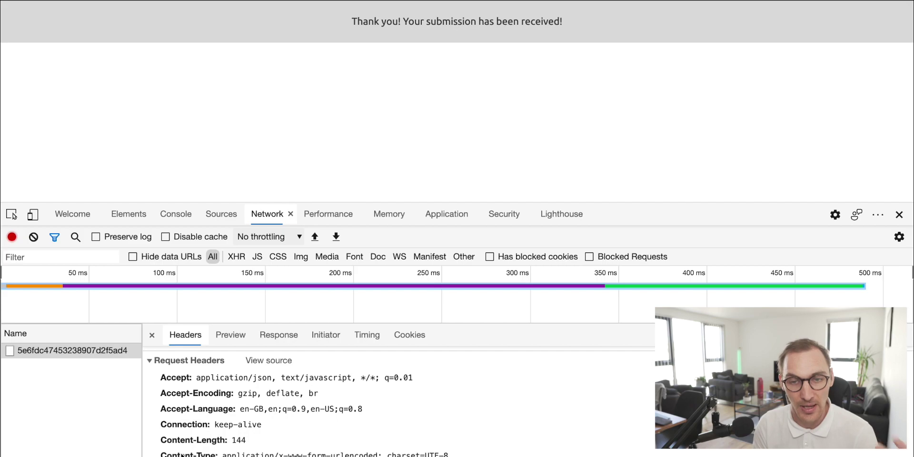
pyautogui.moveTo(160, 454); pyautogui.dragTo(210, 454)
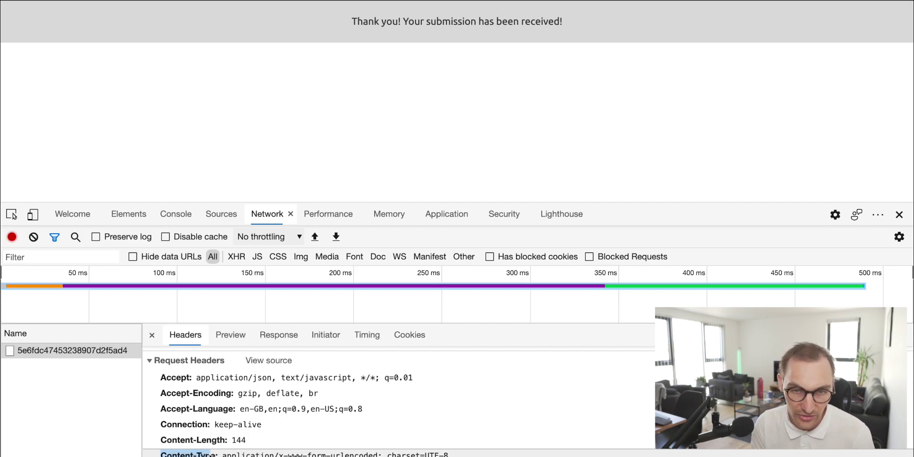
pyautogui.scroll(-4, 168, 381)
pyautogui.doubleClick(170, 369)
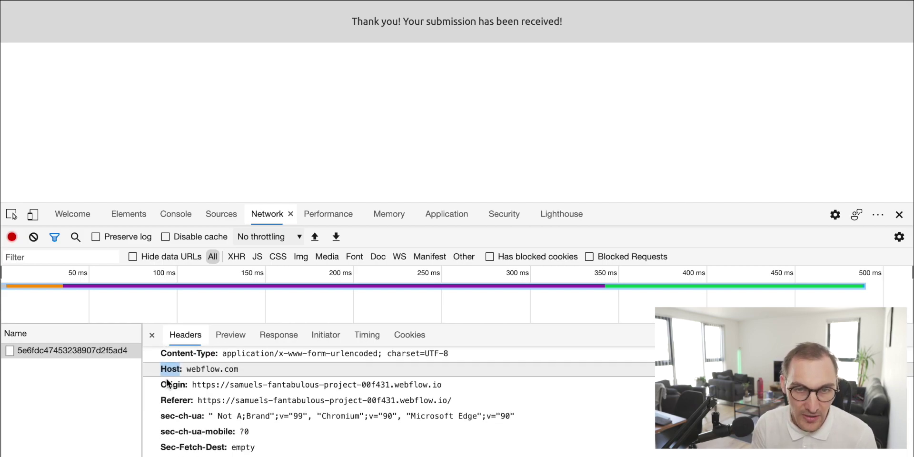
pyautogui.doubleClick(171, 400)
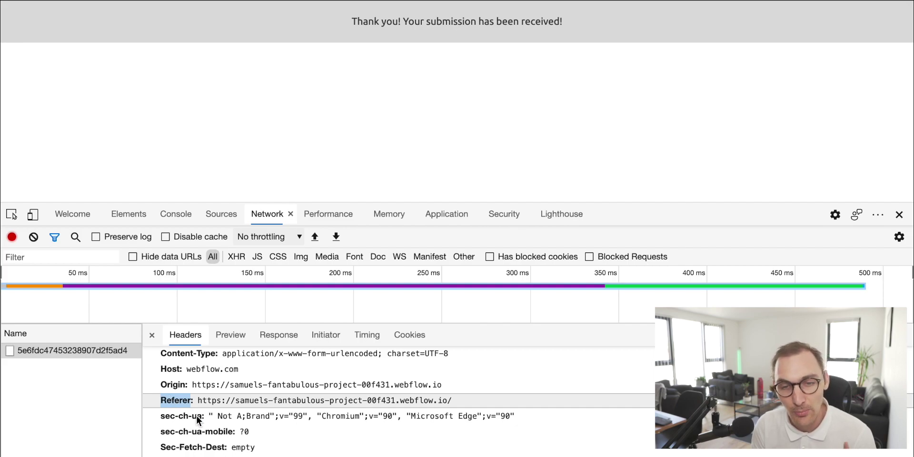
pyautogui.scroll(-3, 200, 421)
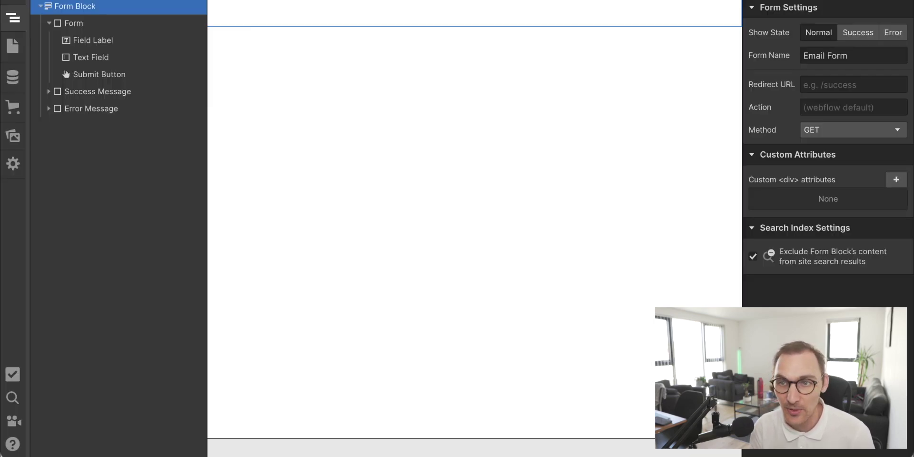
# Step: Highlight each Form Data row: source, test, the full-name value and dolphin
pyautogui.click(862, 55)
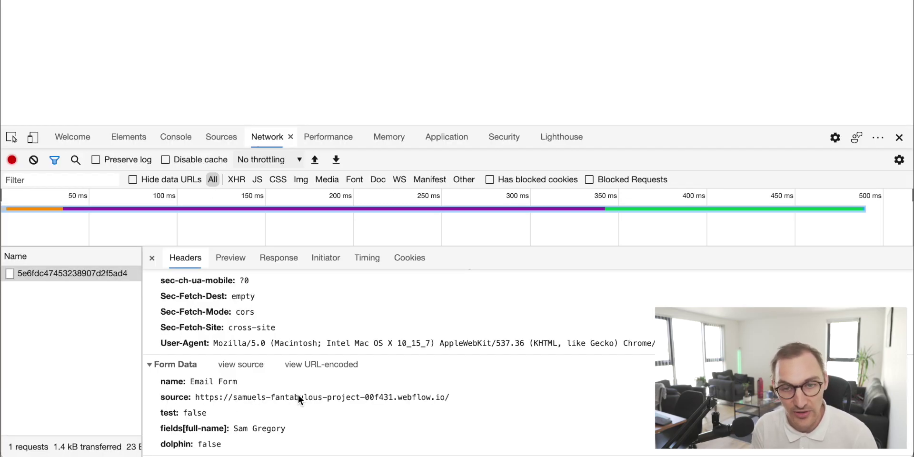
pyautogui.moveTo(450, 398); pyautogui.dragTo(151, 401)
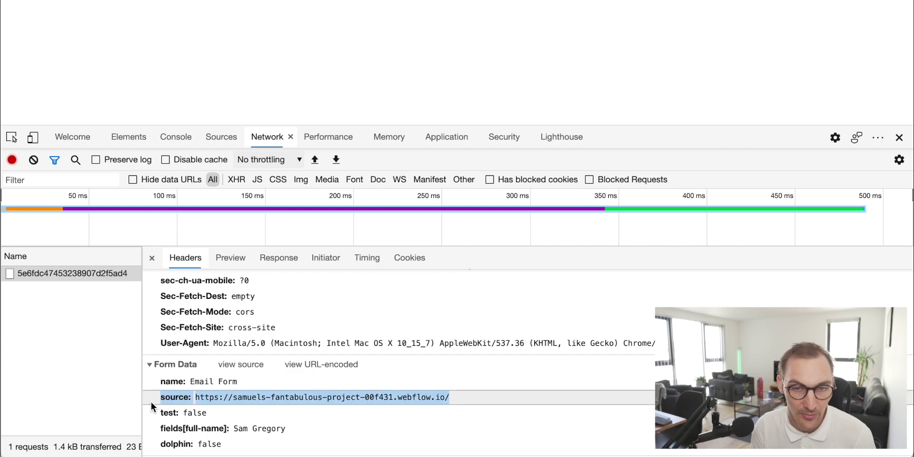
pyautogui.moveTo(215, 413); pyautogui.dragTo(153, 414)
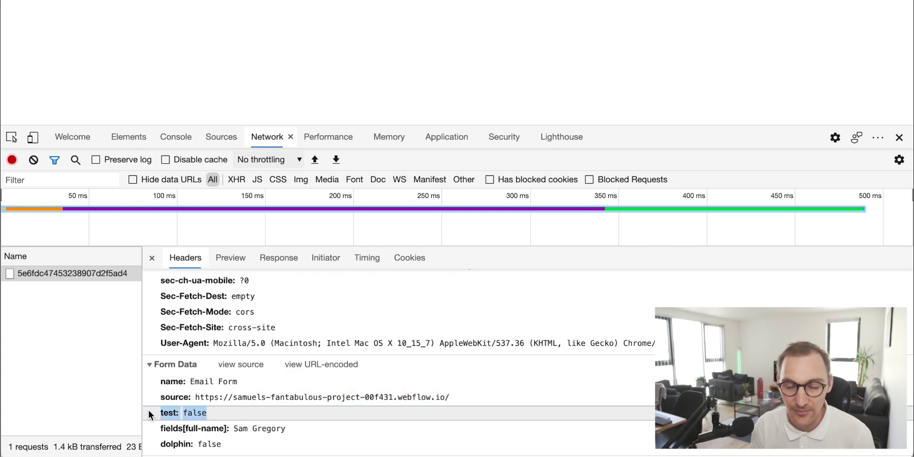
pyautogui.moveTo(293, 429); pyautogui.dragTo(162, 434)
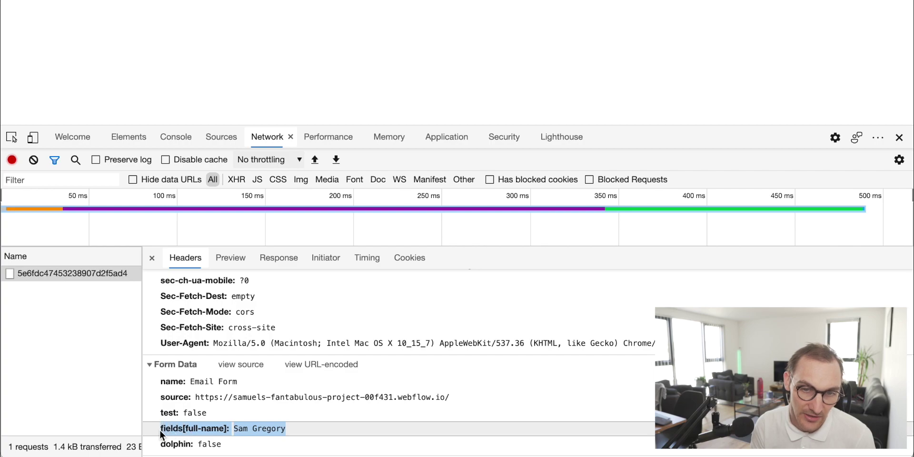
pyautogui.click(197, 432)
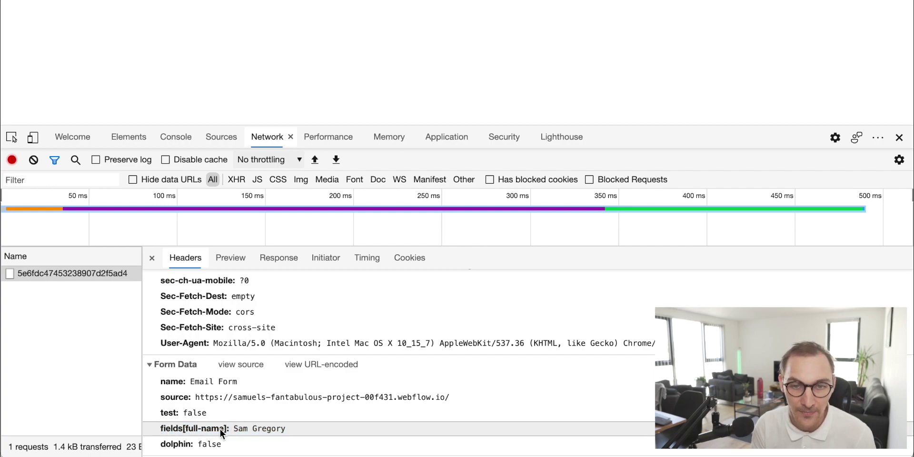
pyautogui.moveTo(234, 428); pyautogui.dragTo(332, 429)
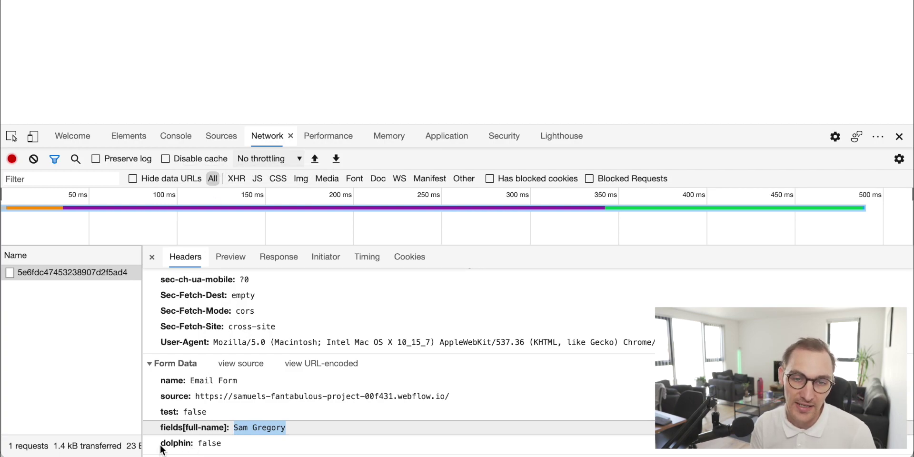
pyautogui.moveTo(160, 447); pyautogui.dragTo(248, 447)
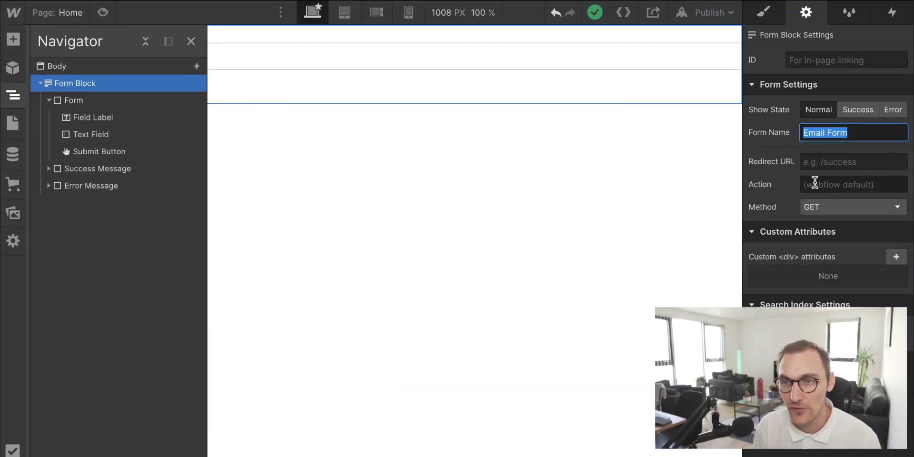
# Step: Set the form's Action to /page-2 and publish the site to the selected domain
pyautogui.click(815, 184)
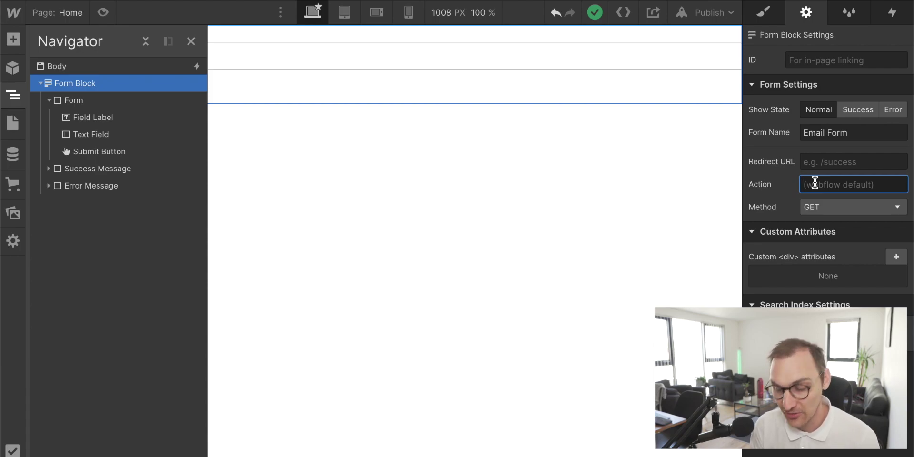
pyautogui.write('/')
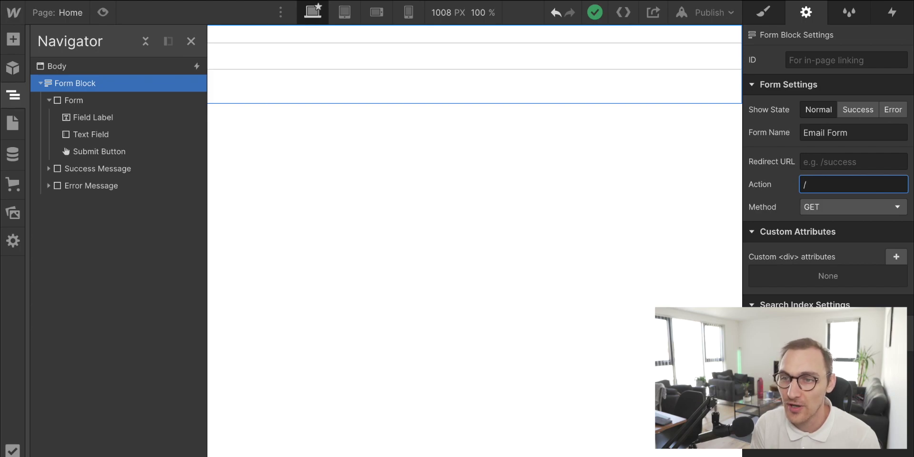
pyautogui.write('page-2')
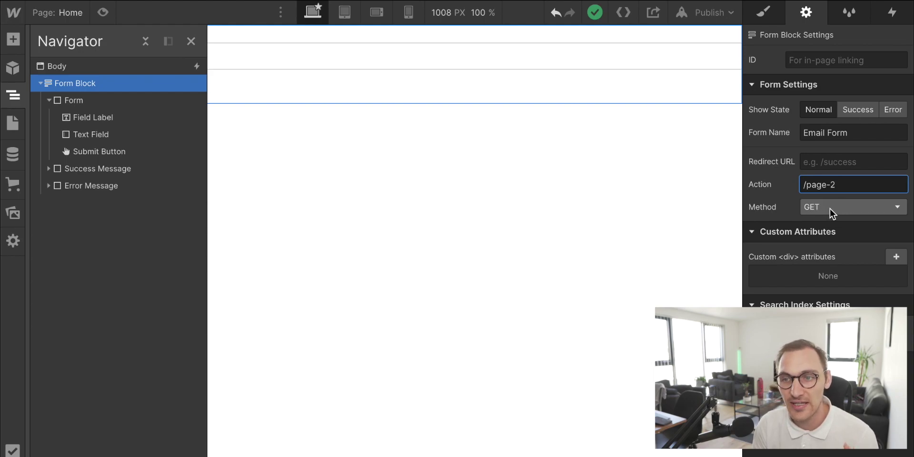
pyautogui.click(723, 18)
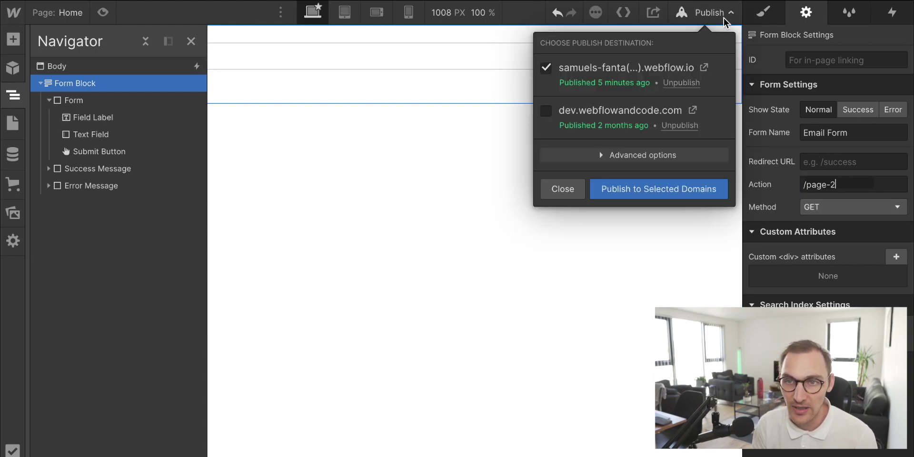
pyautogui.click(714, 193)
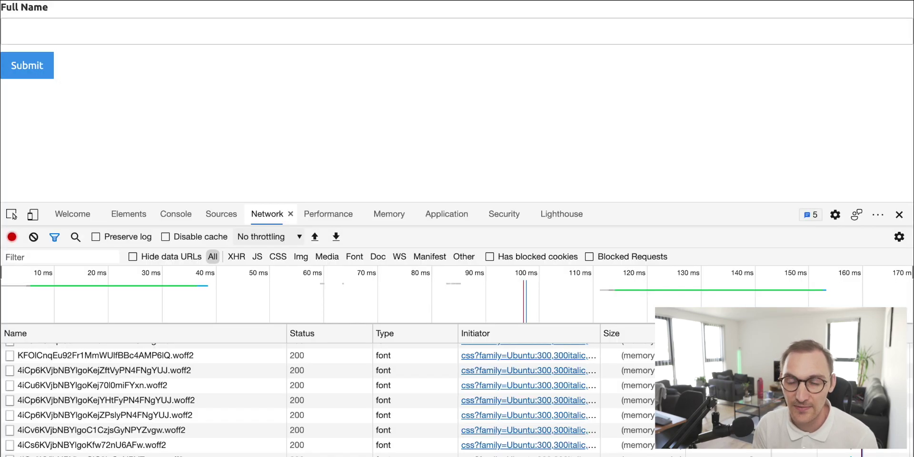
# Step: Enter a full name, submit the live form to page-2, and reload the page
pyautogui.click(77, 27)
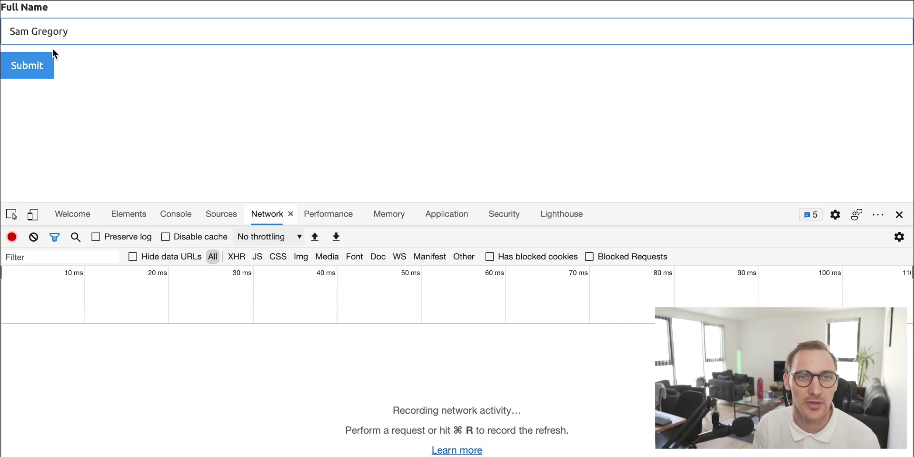
pyautogui.click(33, 67)
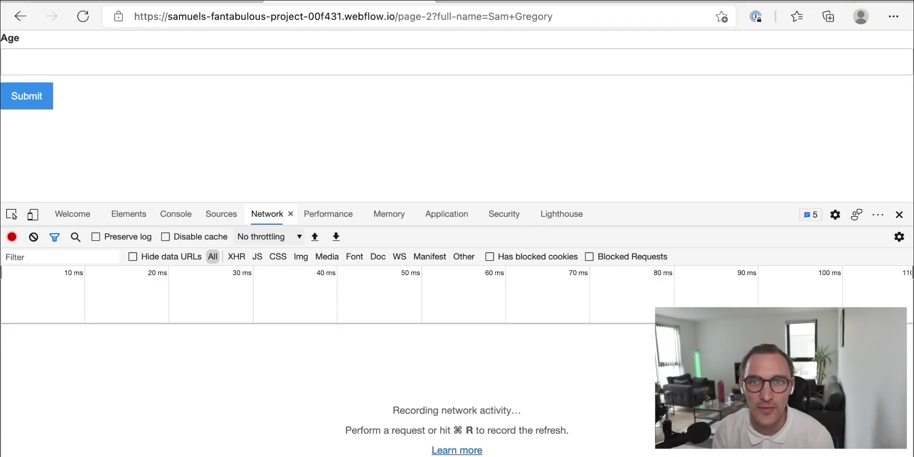
pyautogui.press('super+r')
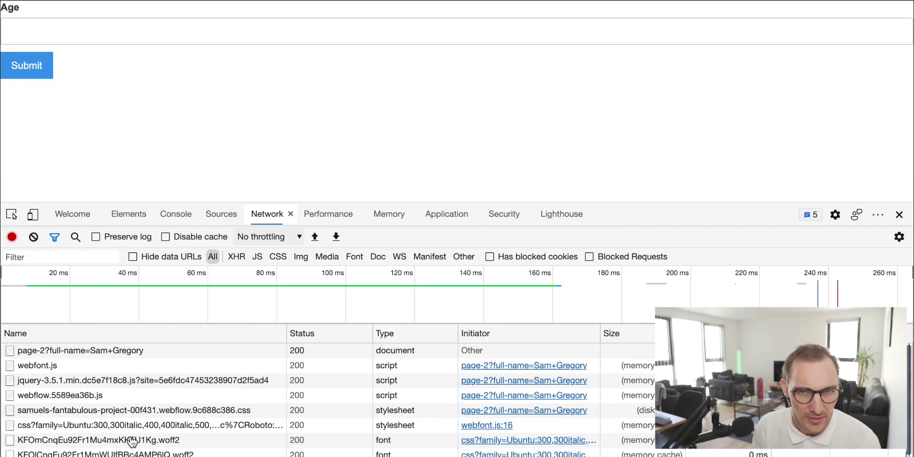
# Step: Open the page-2 request headers and highlight the path, query string and name value in Request URL
pyautogui.click(42, 356)
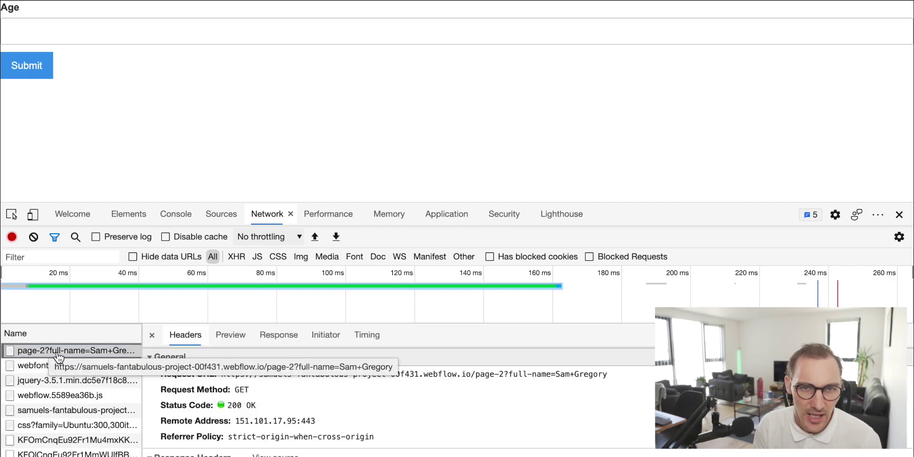
pyautogui.moveTo(471, 374); pyautogui.dragTo(504, 374)
pyautogui.moveTo(615, 375); pyautogui.dragTo(580, 376)
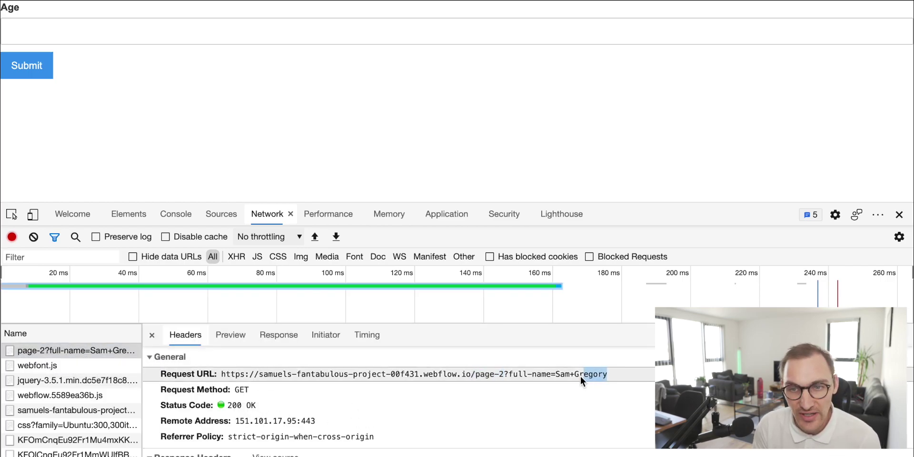
pyautogui.click(517, 376)
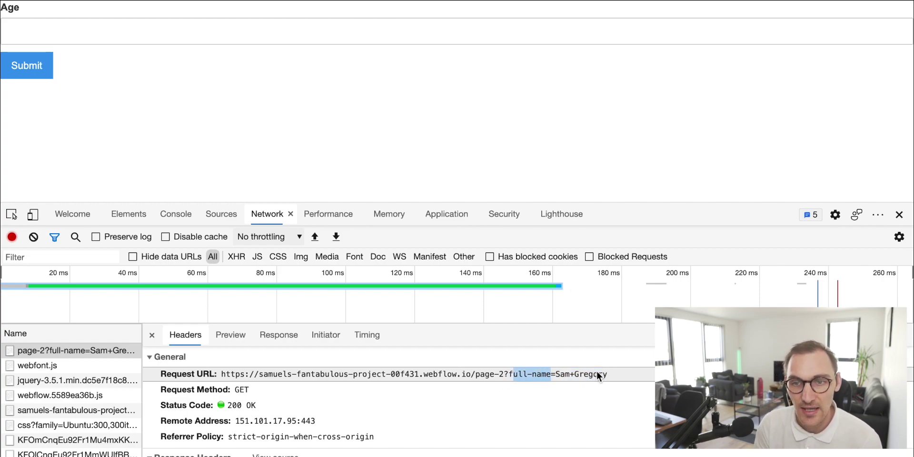
pyautogui.moveTo(555, 374); pyautogui.dragTo(604, 373)
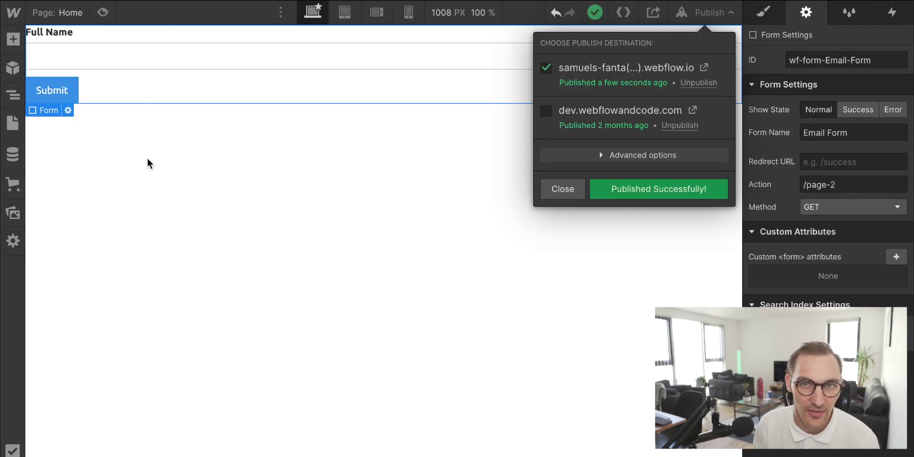
# Step: Check the Full Name field's Name value, full-name, in its settings
pyautogui.click(147, 163)
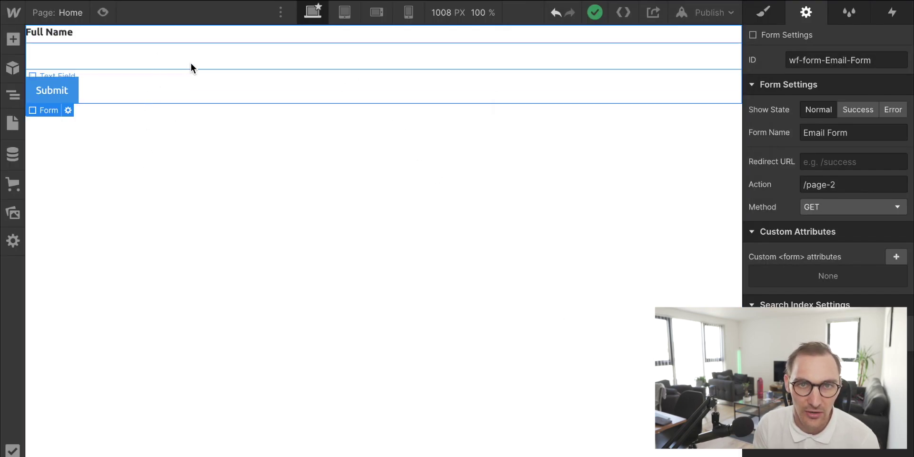
pyautogui.click(261, 55)
pyautogui.click(860, 110)
pyautogui.moveTo(861, 112); pyautogui.dragTo(770, 112)
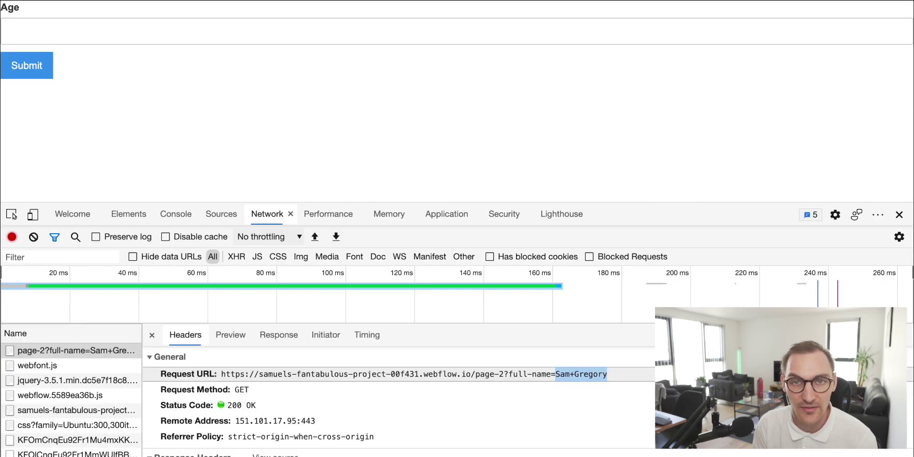
pyautogui.click(618, 373)
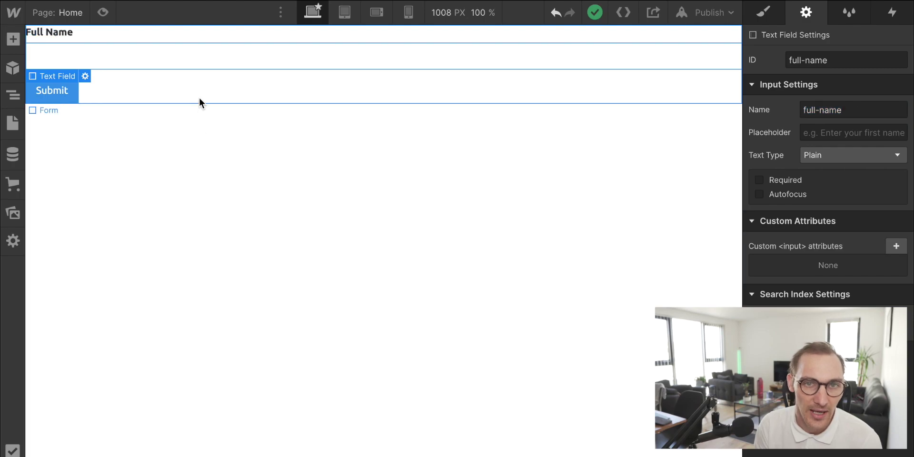
# Step: Add a new Input to the form via Find anything and move it above Submit
pyautogui.click(200, 99)
pyautogui.hotkey('ctrl', 'e')
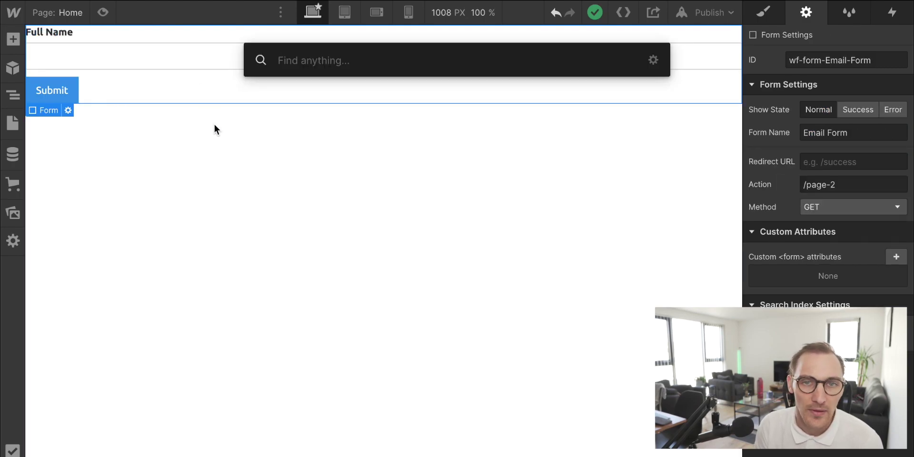
pyautogui.write('input')
pyautogui.press('Return')
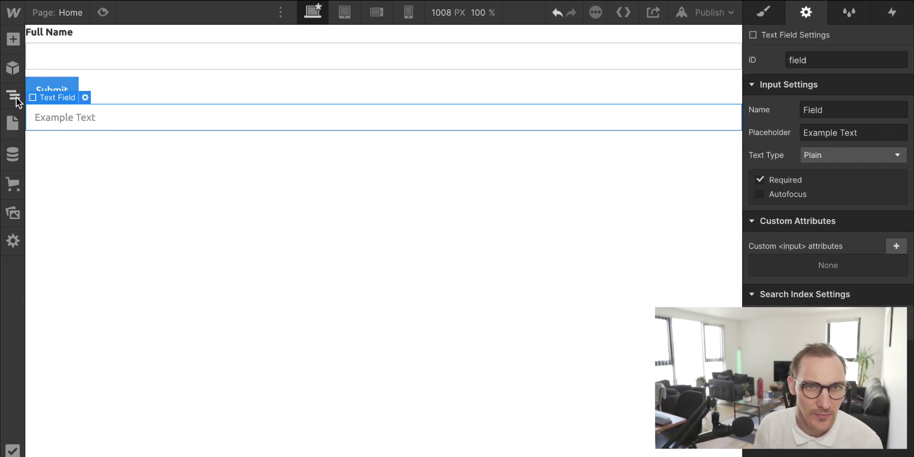
pyautogui.click(13, 95)
pyautogui.click(40, 83)
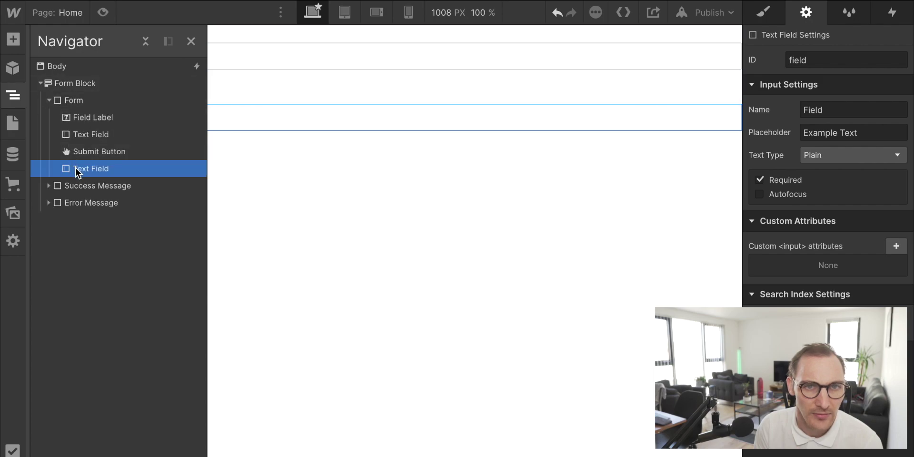
pyautogui.moveTo(75, 167); pyautogui.dragTo(76, 146)
# Step: Name the new field Message and publish the updated site
pyautogui.doubleClick(813, 109)
pyautogui.write('Message')
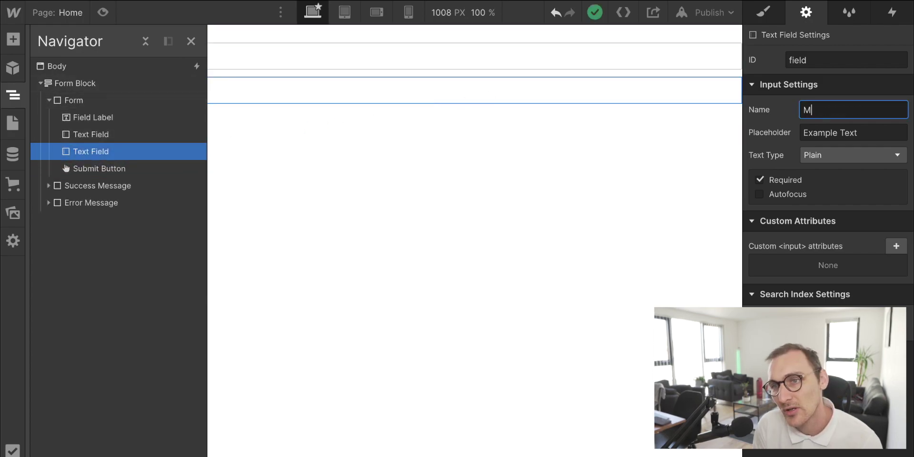
pyautogui.click(647, 176)
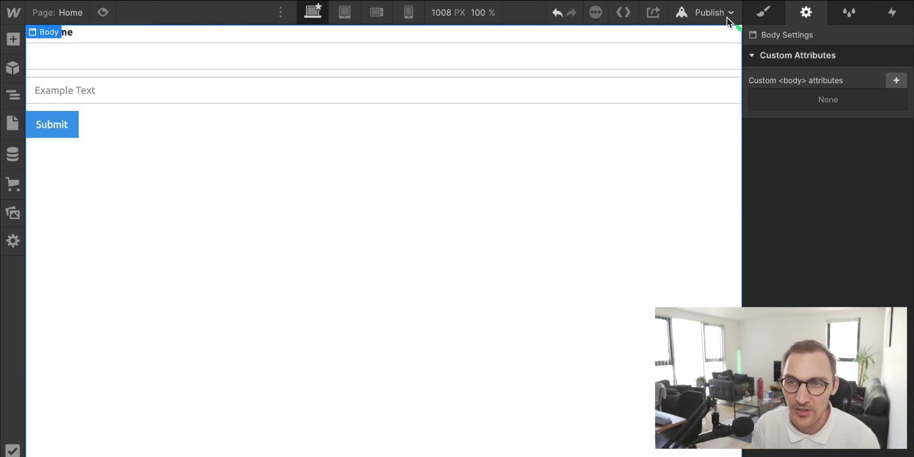
pyautogui.click(707, 14)
pyautogui.click(675, 194)
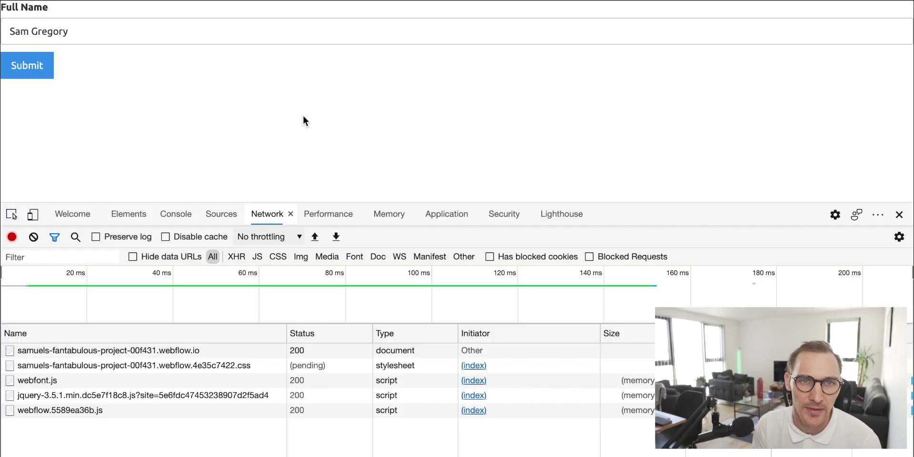
# Step: Fill in a full name and 'My message to you', clear the network log, and submit
pyautogui.click(77, 31)
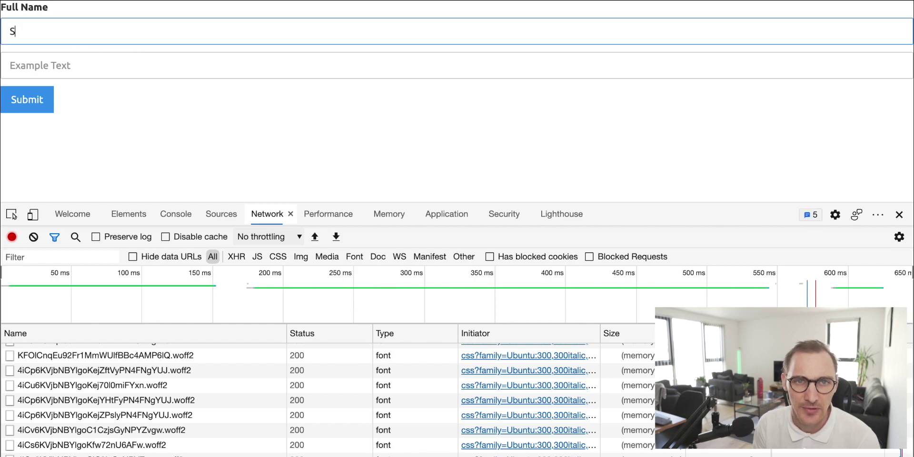
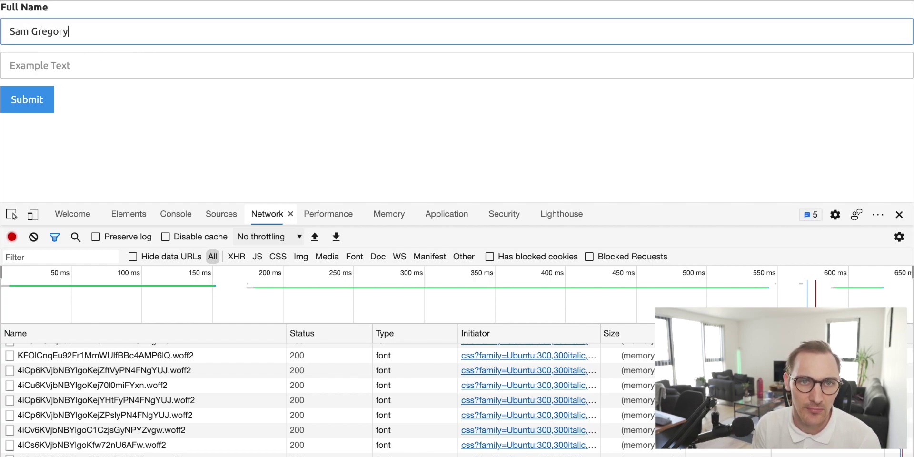
pyautogui.press('Tab')
pyautogui.write('My mesage')
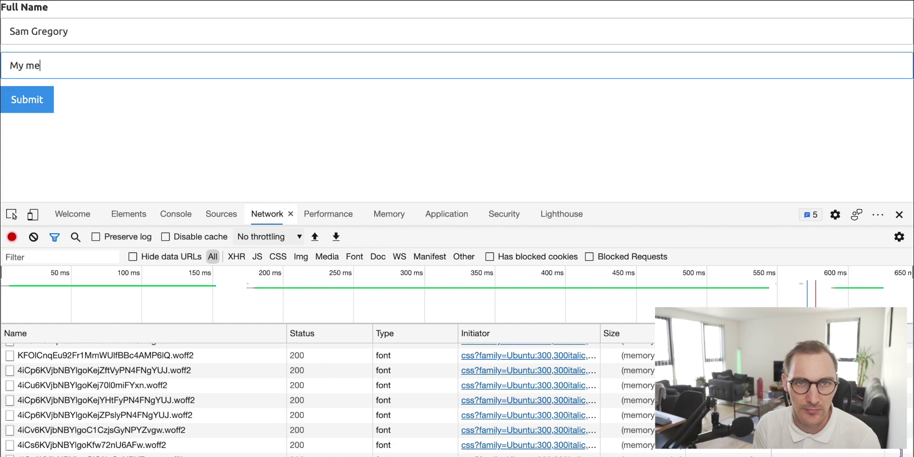
pyautogui.press('BackSpace')
pyautogui.press('BackSpace')
pyautogui.press('BackSpace')
pyautogui.write('sage to you')
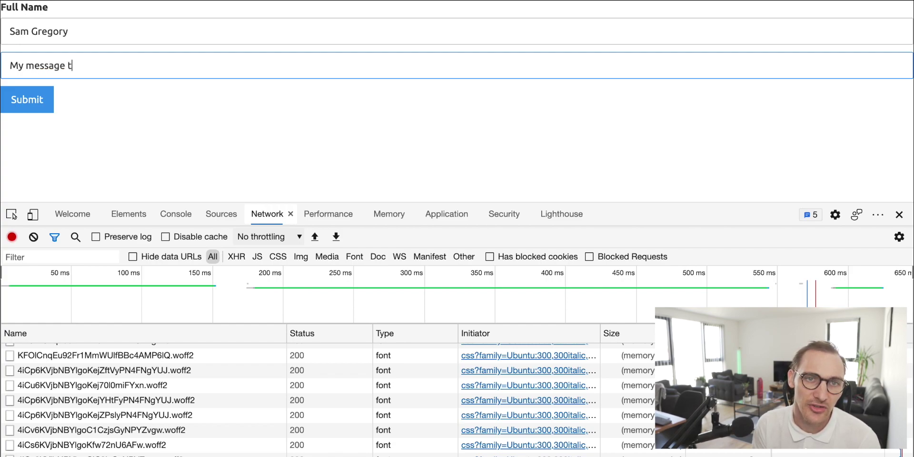
pyautogui.click(34, 237)
pyautogui.click(26, 101)
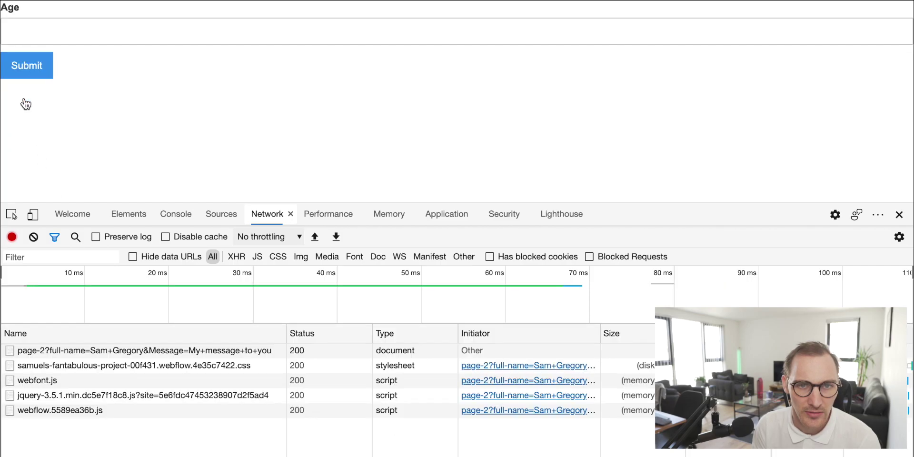
pyautogui.click(127, 350)
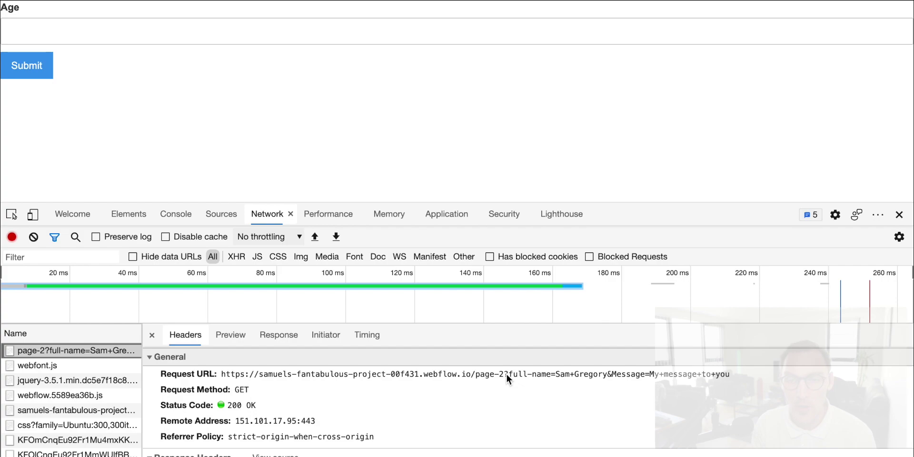
pyautogui.click(506, 373)
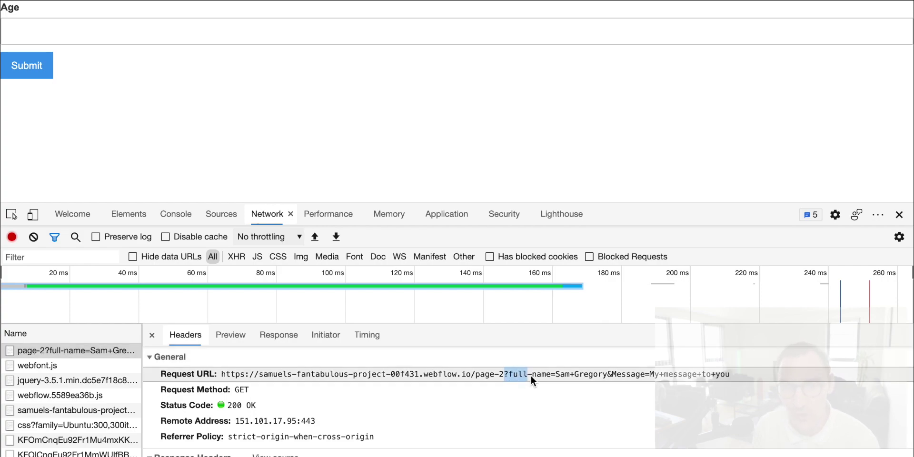
pyautogui.moveTo(606, 376); pyautogui.dragTo(751, 376)
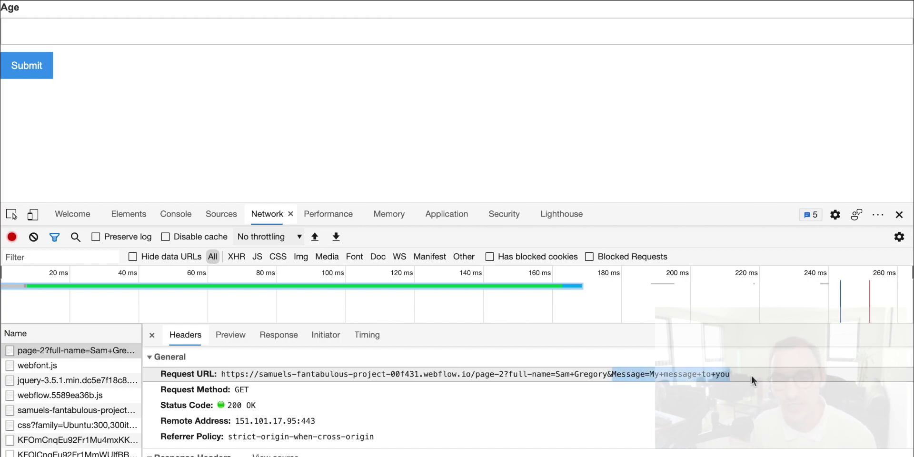
pyautogui.click(645, 375)
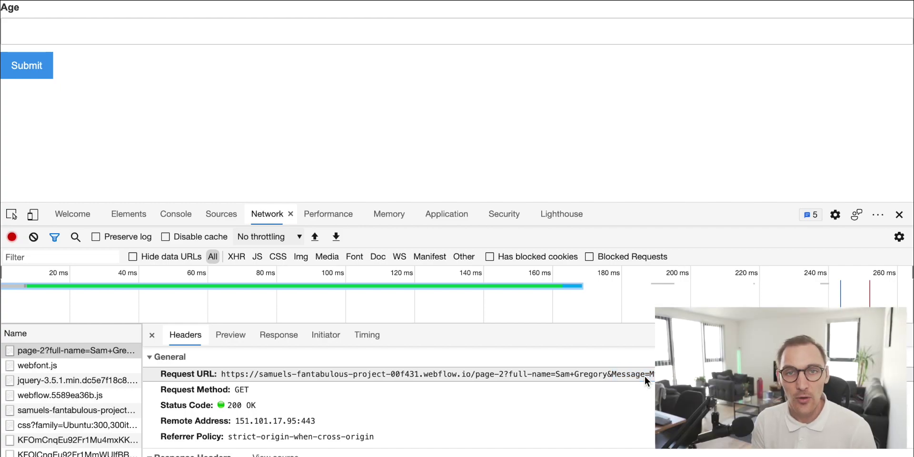
pyautogui.moveTo(471, 374); pyautogui.dragTo(504, 375)
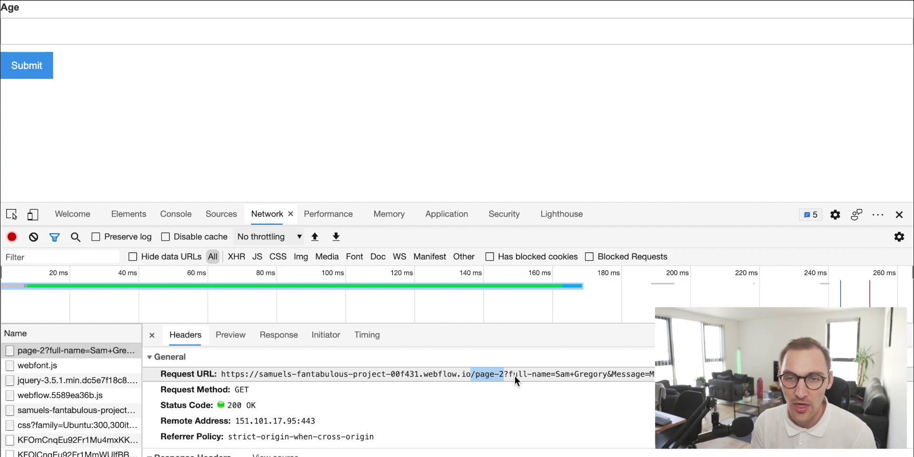
pyautogui.click(511, 376)
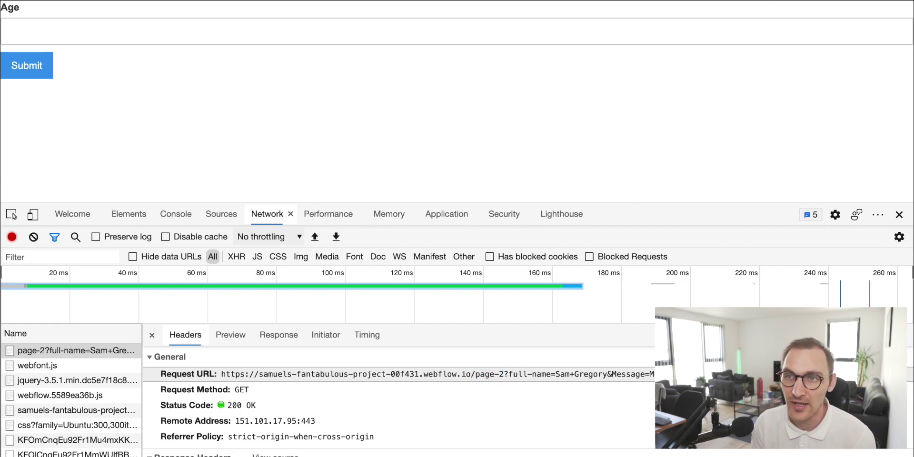
pyautogui.scroll(-3, 436, 436)
pyautogui.scroll(-10, 438, 439)
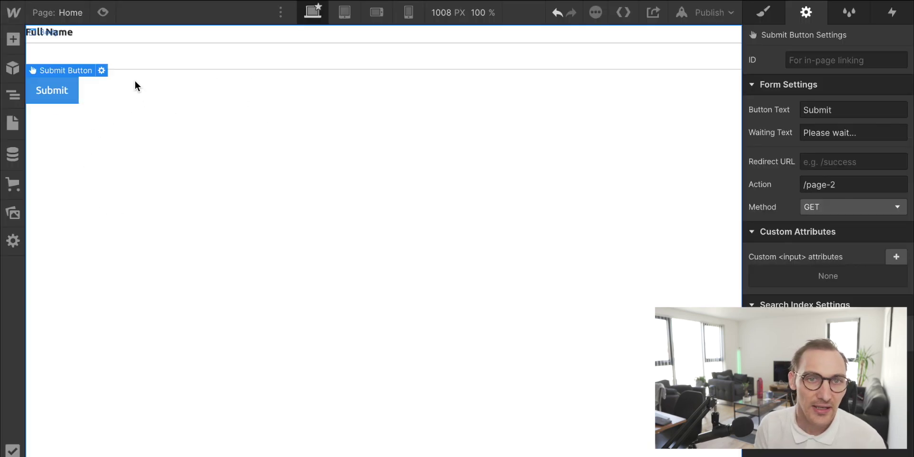
pyautogui.click(127, 61)
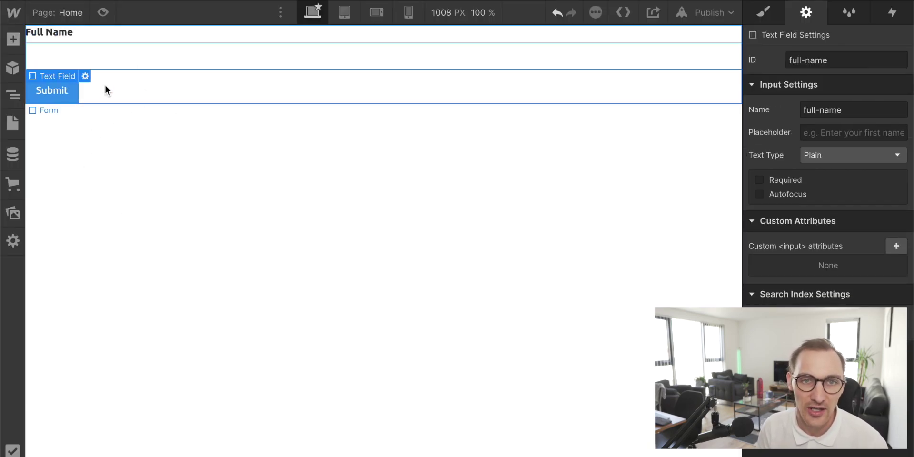
pyautogui.click(13, 123)
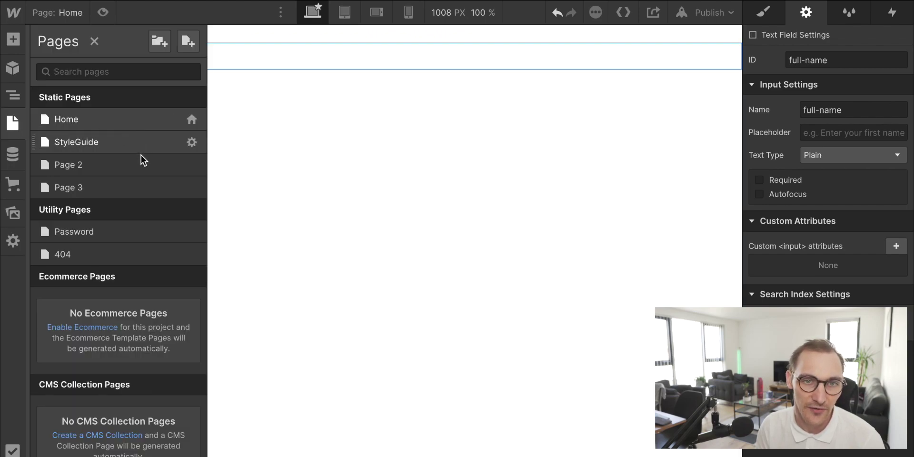
pyautogui.click(139, 167)
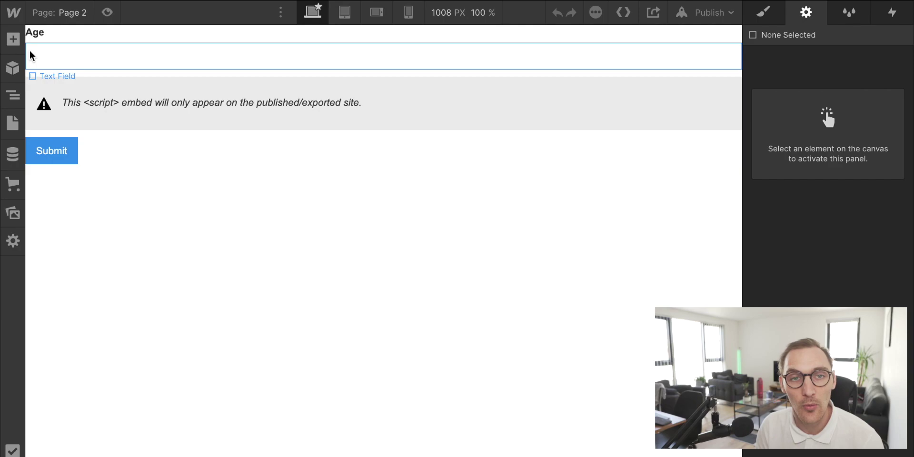
pyautogui.click(13, 123)
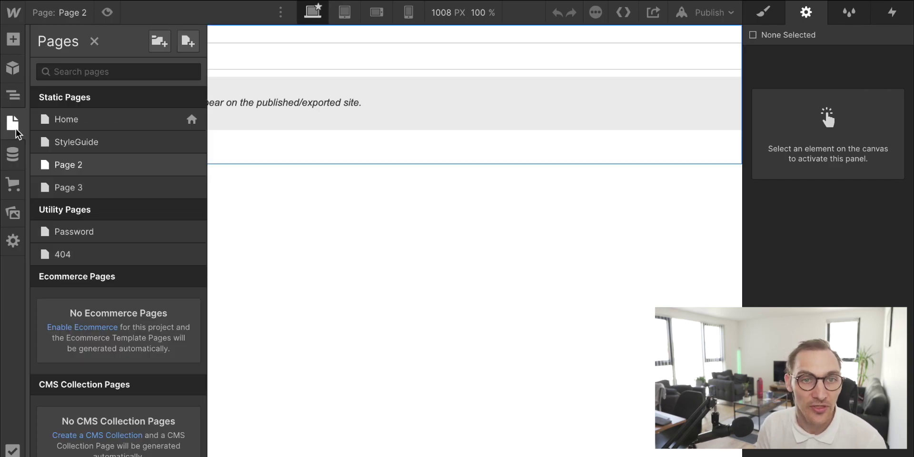
pyautogui.click(111, 186)
pyautogui.click(35, 127)
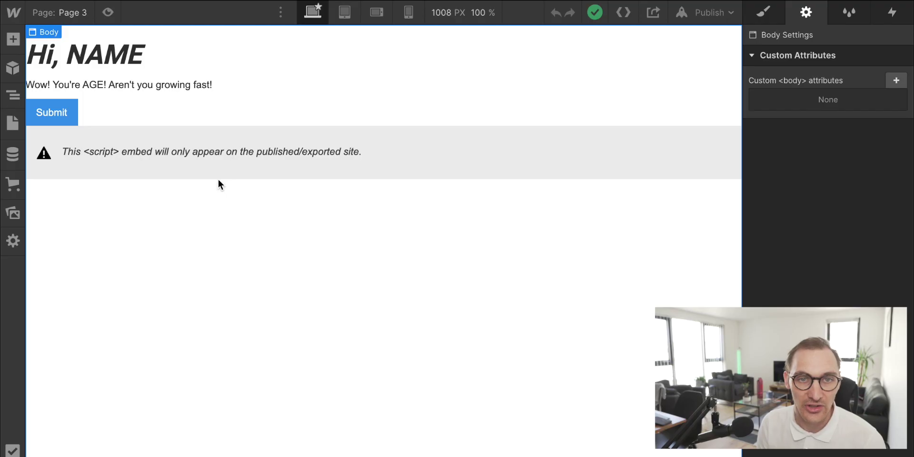
pyautogui.click(11, 94)
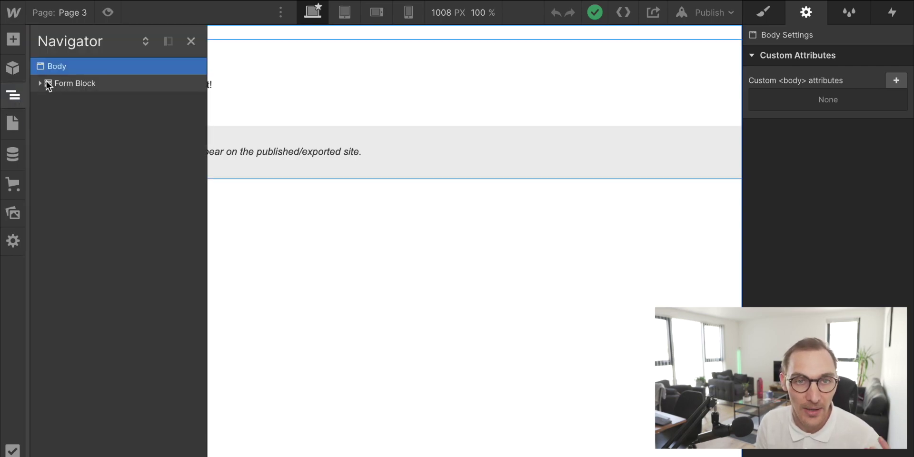
pyautogui.click(13, 123)
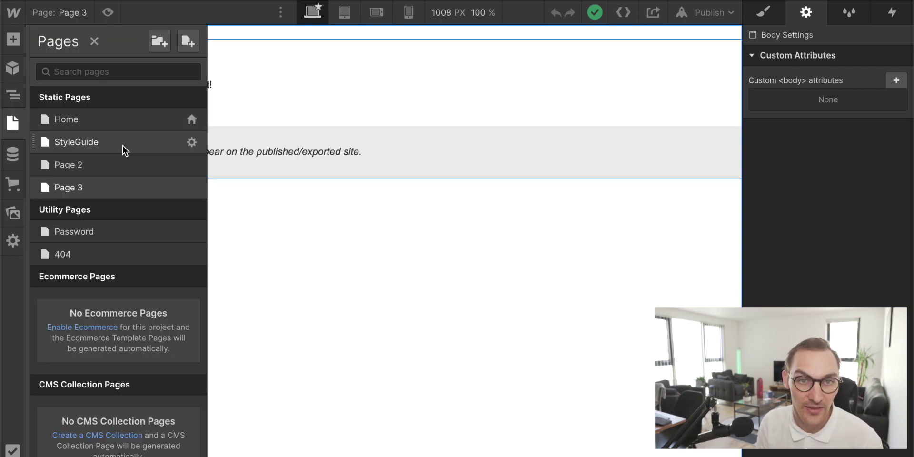
pyautogui.click(130, 116)
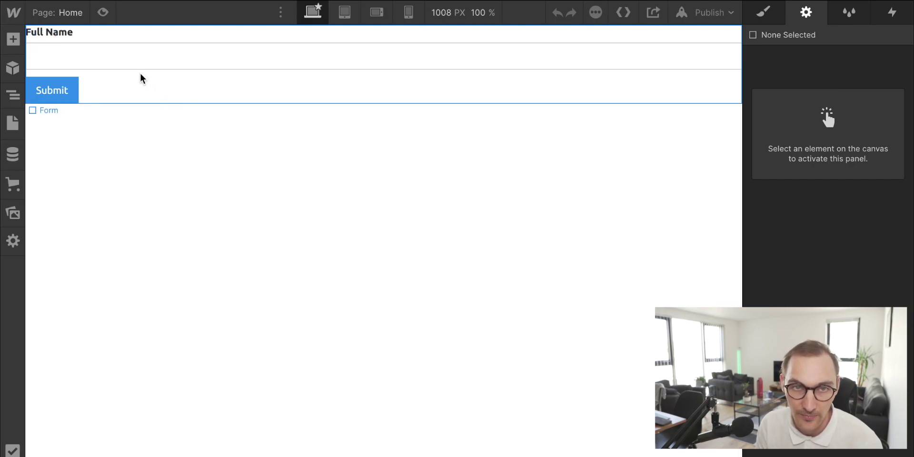
# Step: Select the Home page's Form Block and confirm its Action is /page-2
pyautogui.click(133, 67)
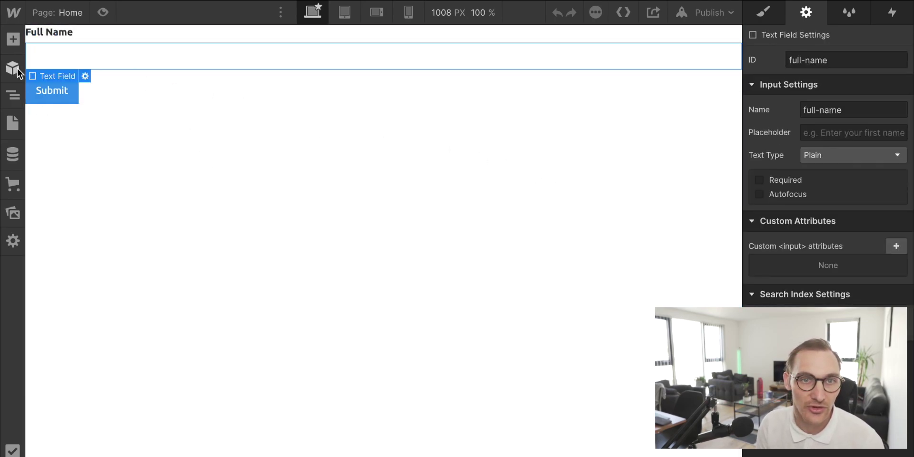
pyautogui.click(13, 95)
pyautogui.click(117, 88)
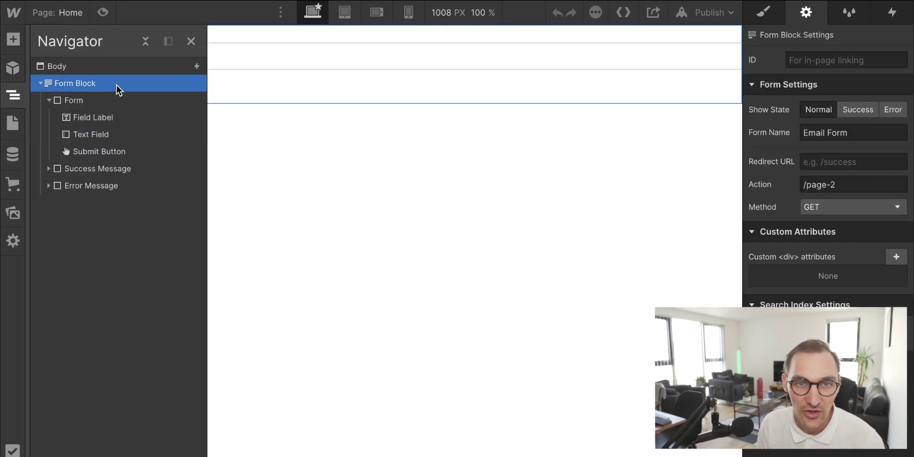
pyautogui.click(862, 180)
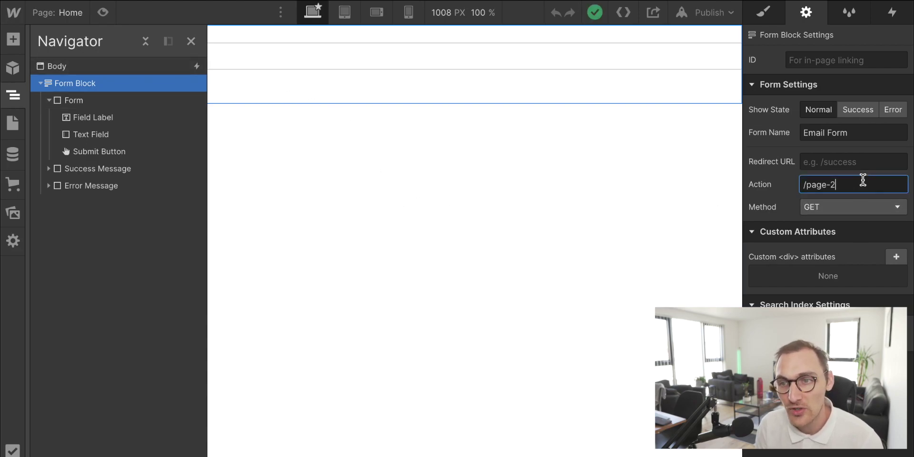
pyautogui.moveTo(862, 179); pyautogui.dragTo(796, 187)
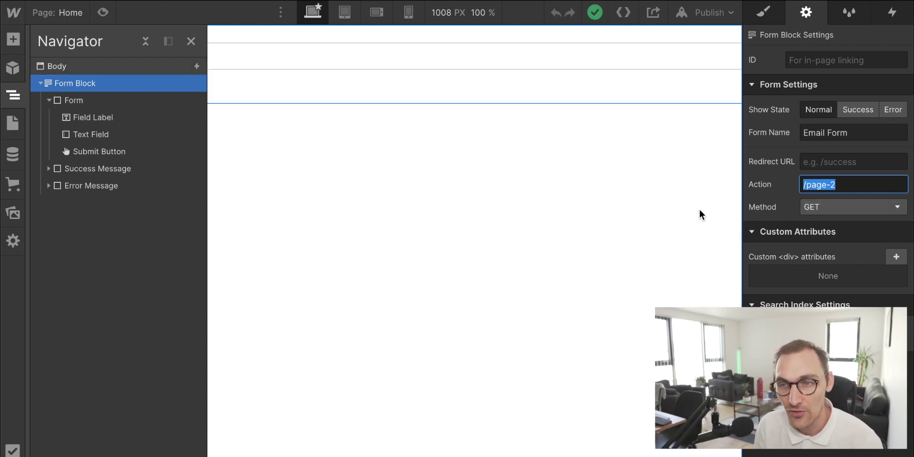
pyautogui.click(673, 194)
# Step: Check the Full Name field's name full-name, then select Page 2's Age field
pyautogui.click(204, 58)
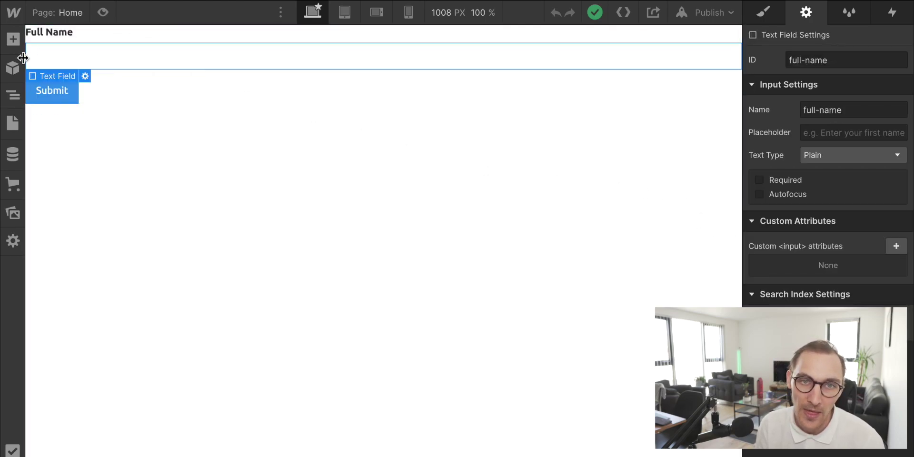
pyautogui.moveTo(861, 110); pyautogui.dragTo(782, 108)
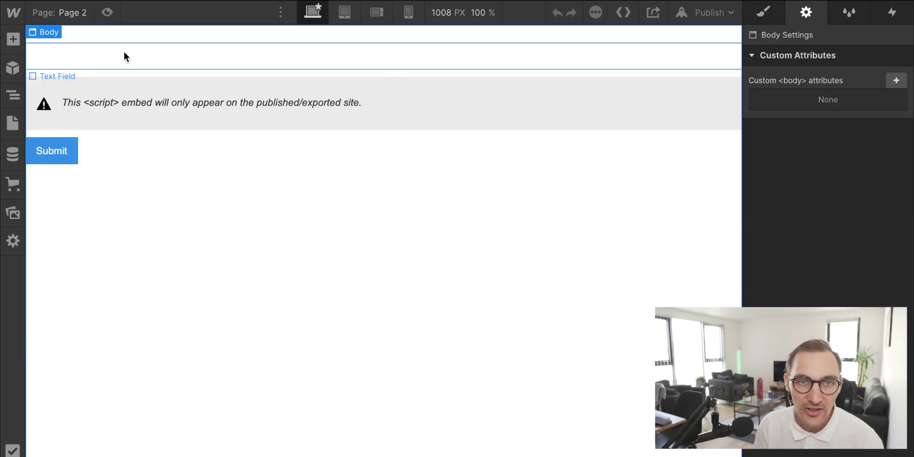
pyautogui.click(124, 53)
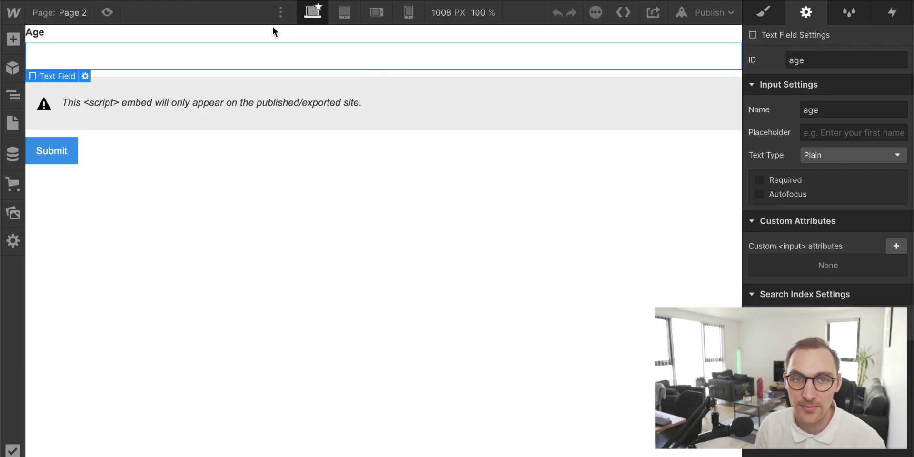
# Step: Check the Age field's name age, then open the script HTML Embed's code editor
pyautogui.moveTo(840, 110); pyautogui.dragTo(804, 110)
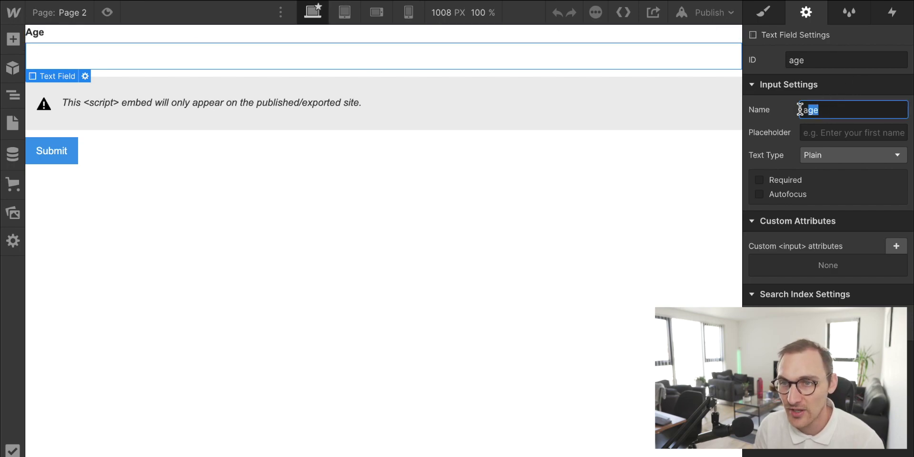
pyautogui.click(587, 217)
pyautogui.click(172, 114)
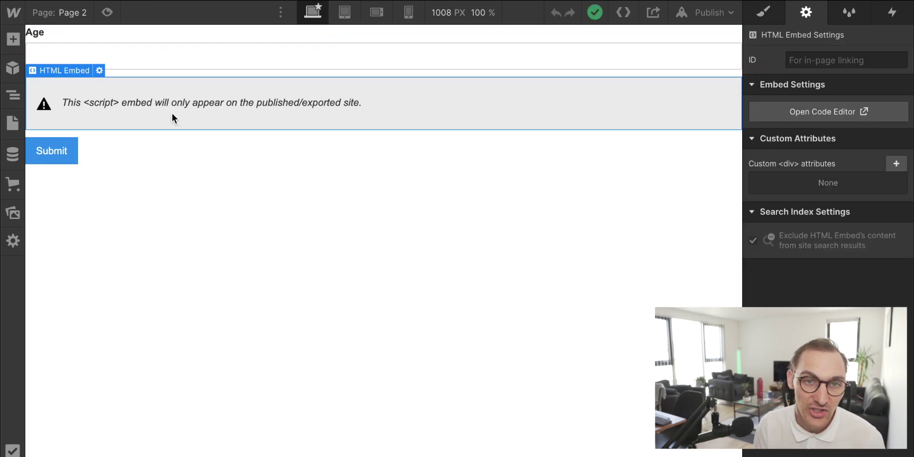
pyautogui.click(14, 97)
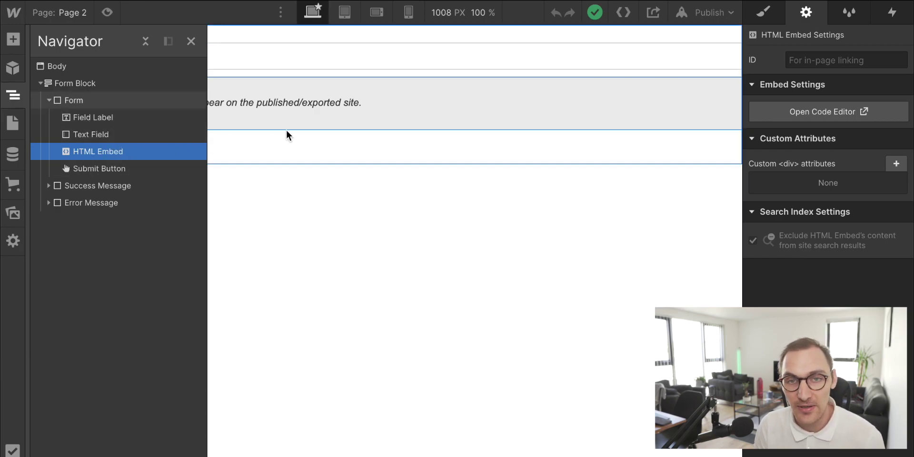
pyautogui.doubleClick(286, 114)
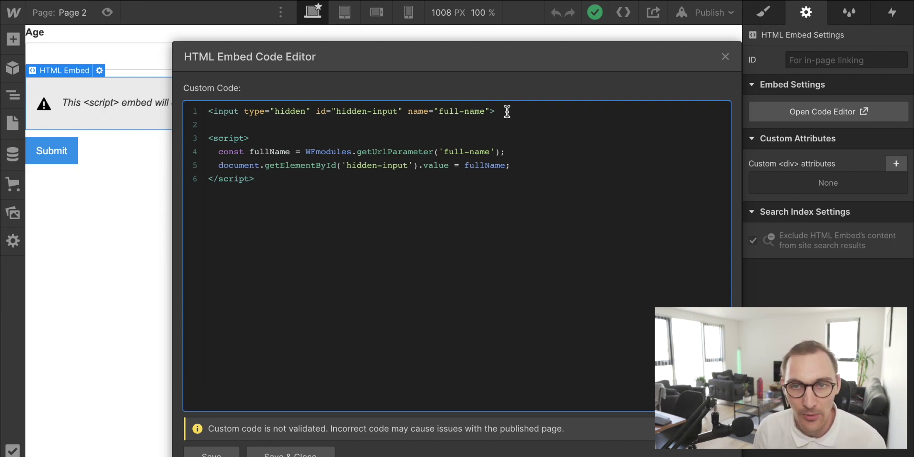
# Step: Highlight the hidden input line and its full-name name attribute in the embed code
pyautogui.moveTo(506, 111); pyautogui.dragTo(198, 116)
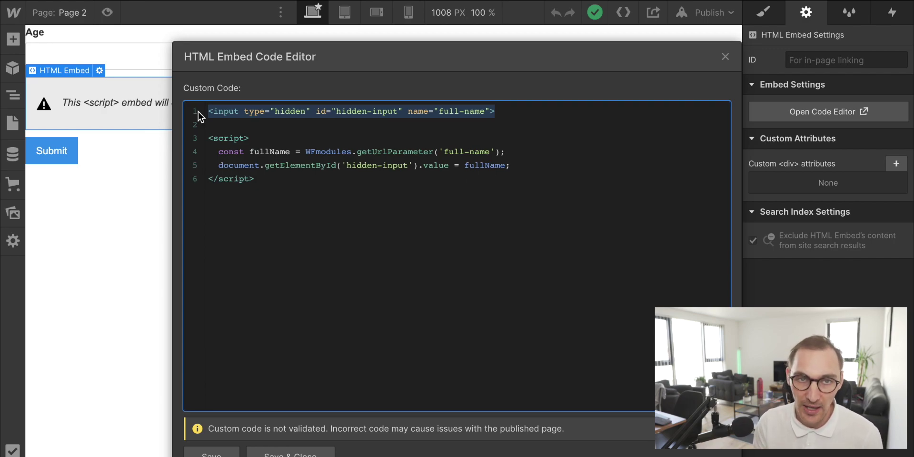
pyautogui.click(481, 122)
pyautogui.doubleClick(410, 112)
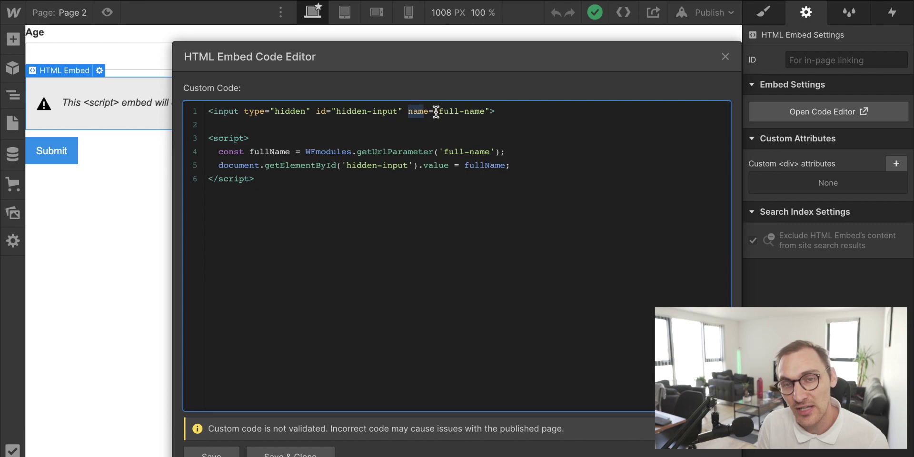
pyautogui.moveTo(436, 112); pyautogui.dragTo(490, 113)
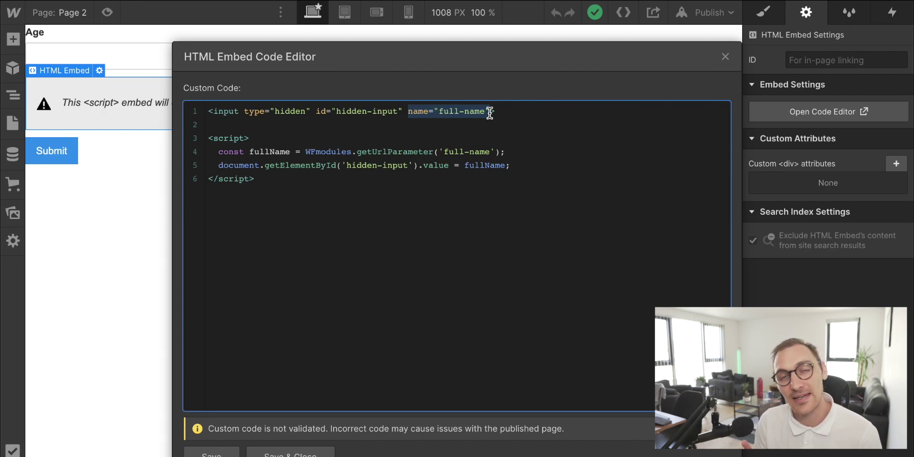
pyautogui.click(490, 113)
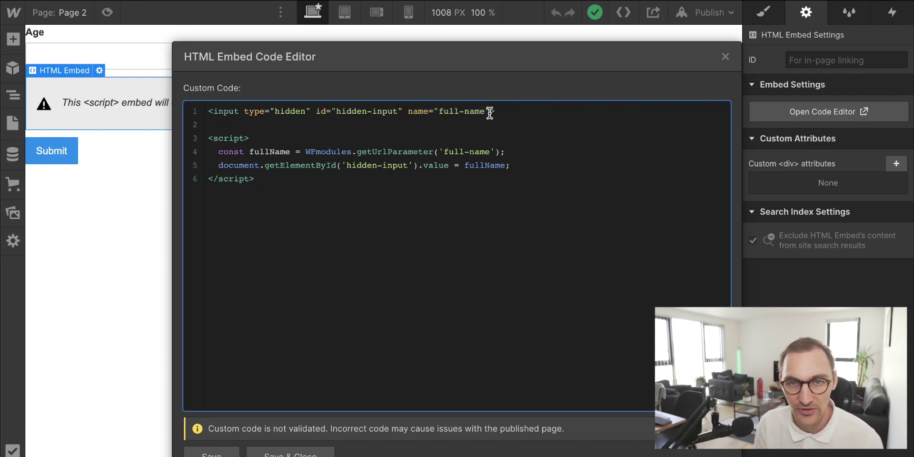